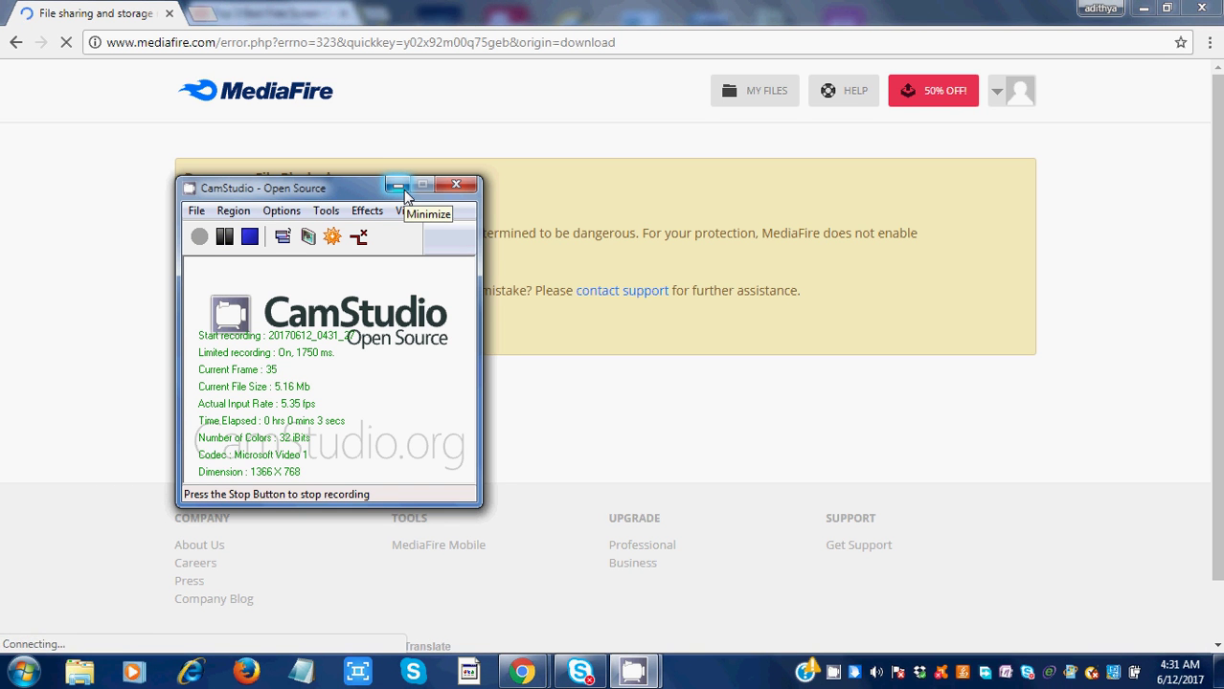
- Minimize the CamStudio recorder window to uncover Chrome's Google results
left_click(405, 193)
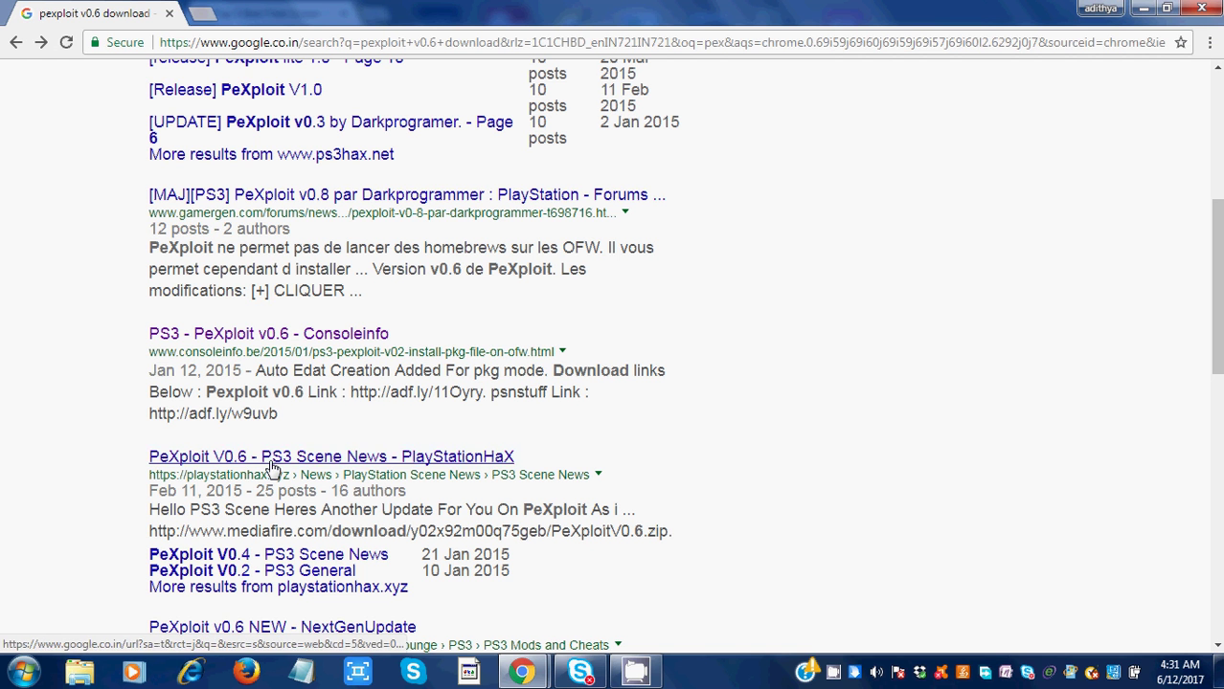
- Open the PlaystationHaX PeXploit V0.6 thread and follow its #Mediafire download link
left_click(273, 458)
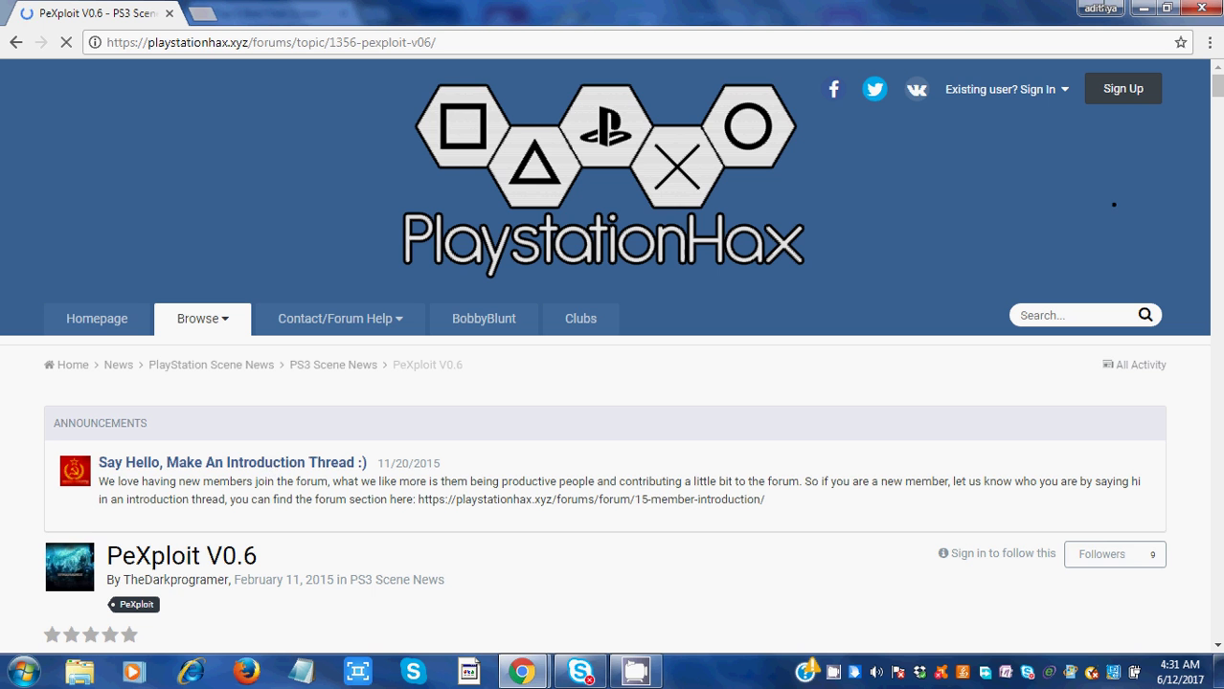
left_click_drag(1217, 89, 1217, 134)
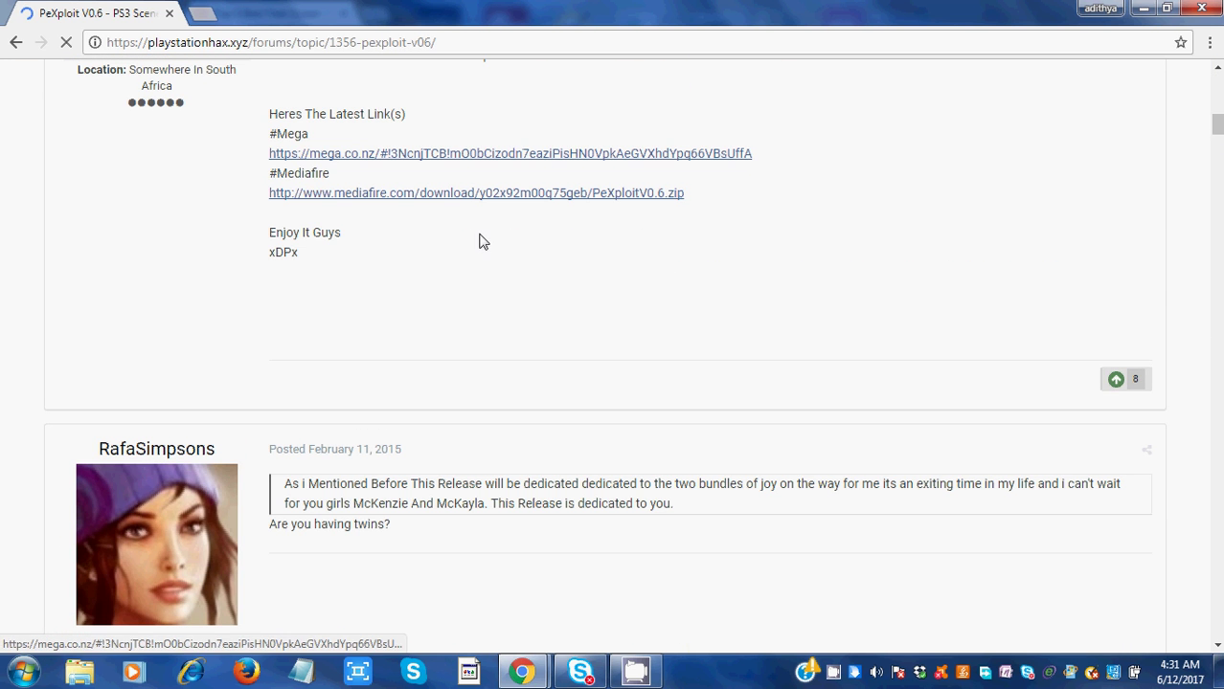
left_click(457, 196)
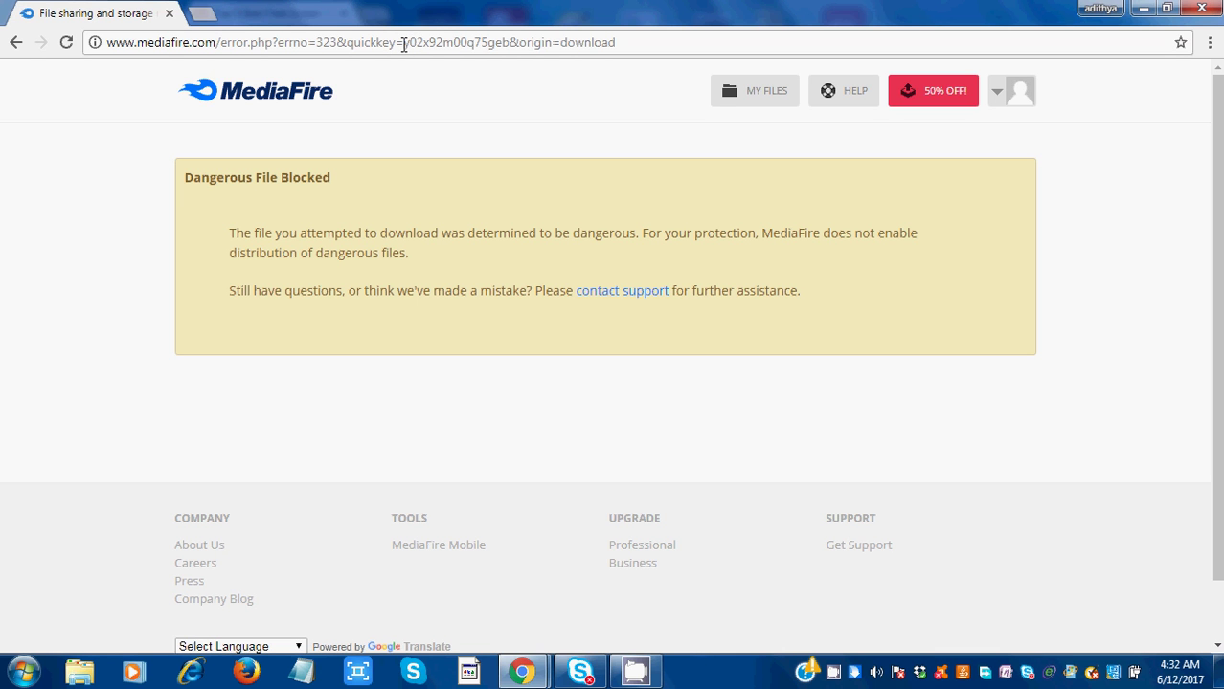
- Copy the file's quickkey from the blocked page's address
left_click_drag(403, 42, 505, 42)
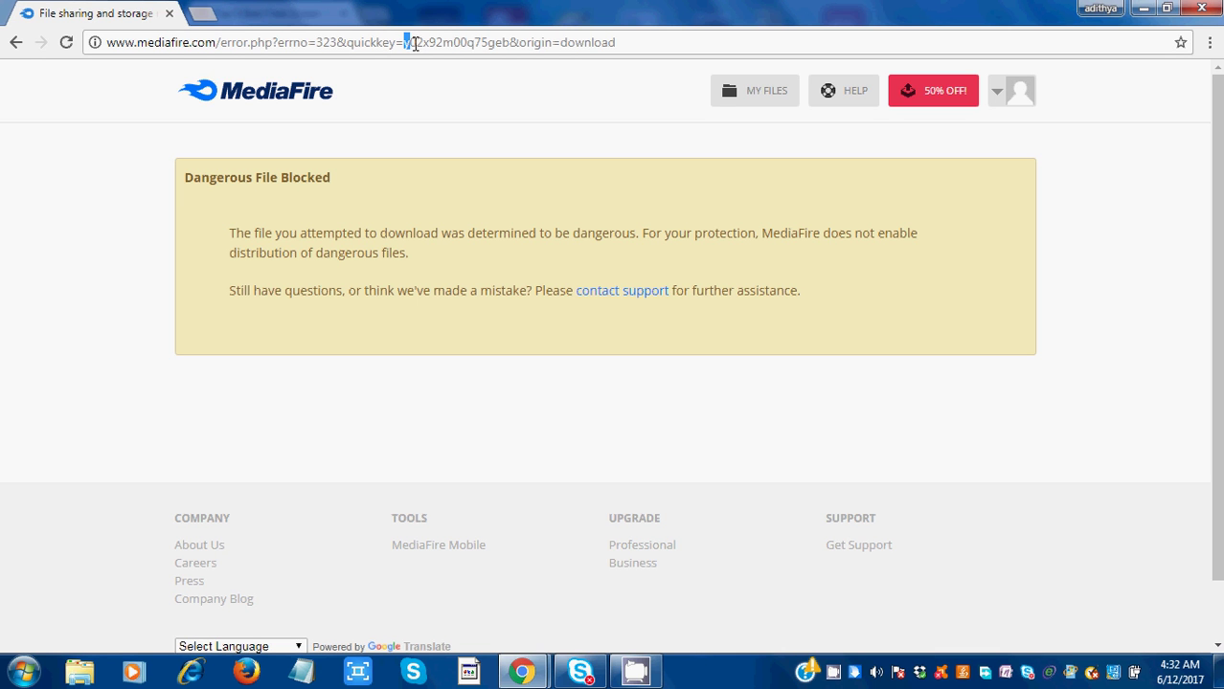
right_click(508, 42)
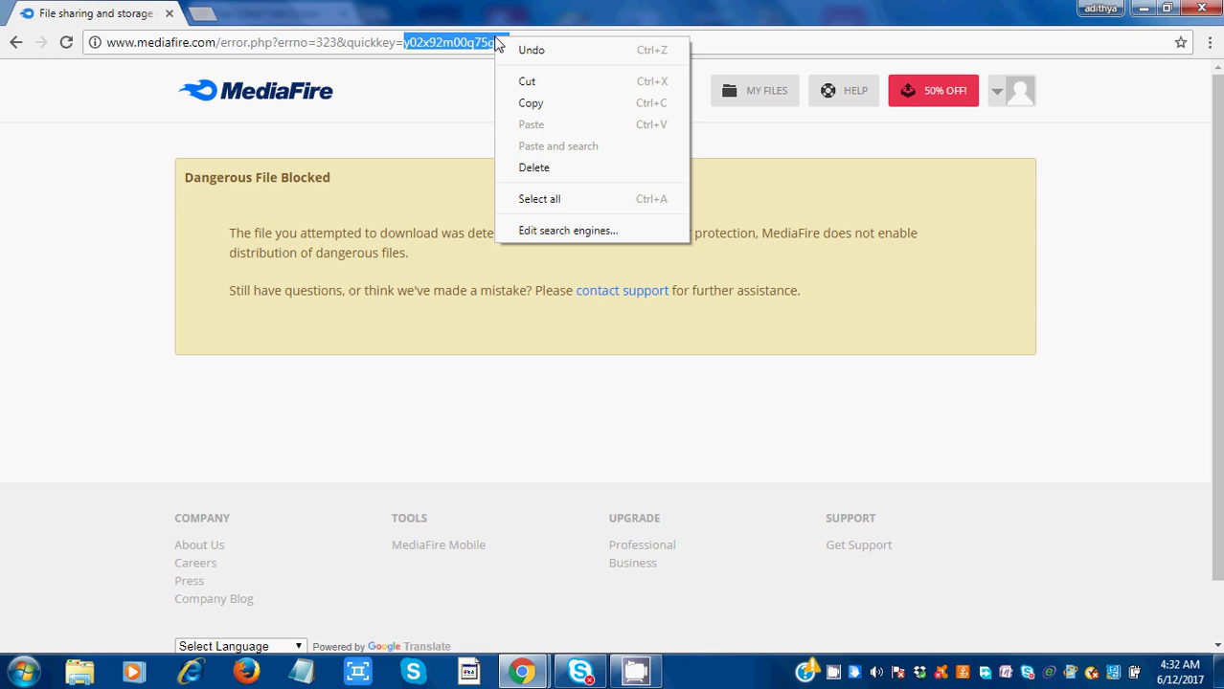
left_click(534, 107)
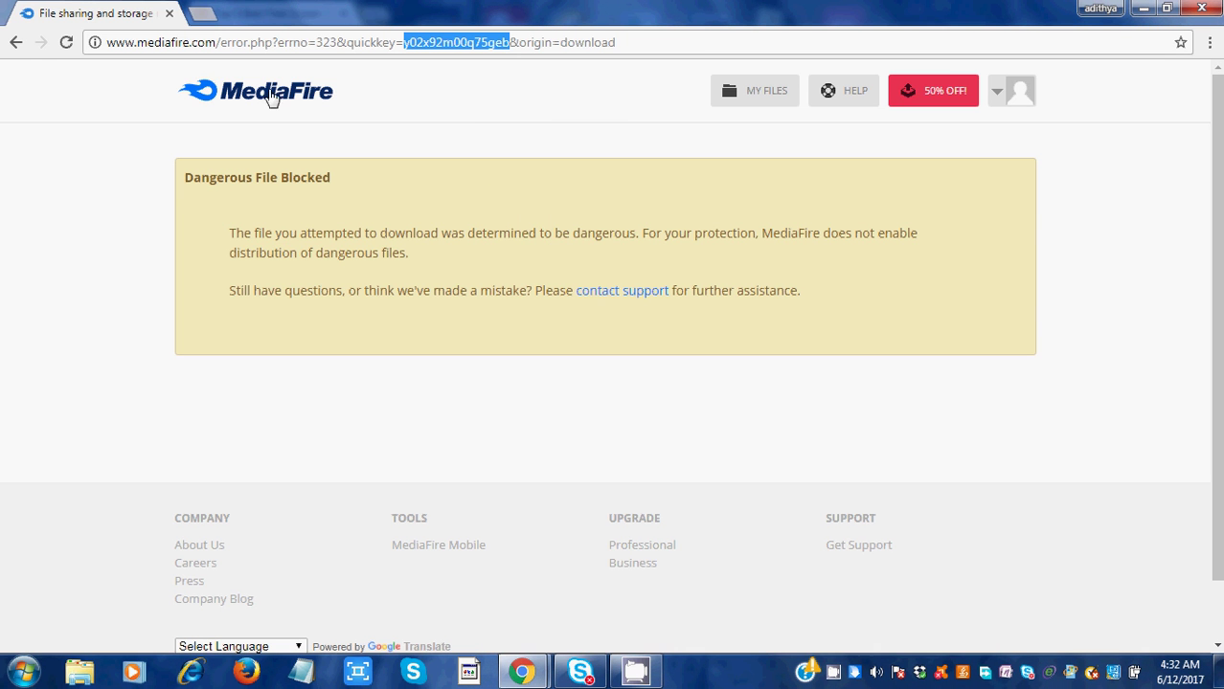
- Swap the blocked tab for a new one loading the PeXploitV0.6.zip download address
left_click(207, 16)
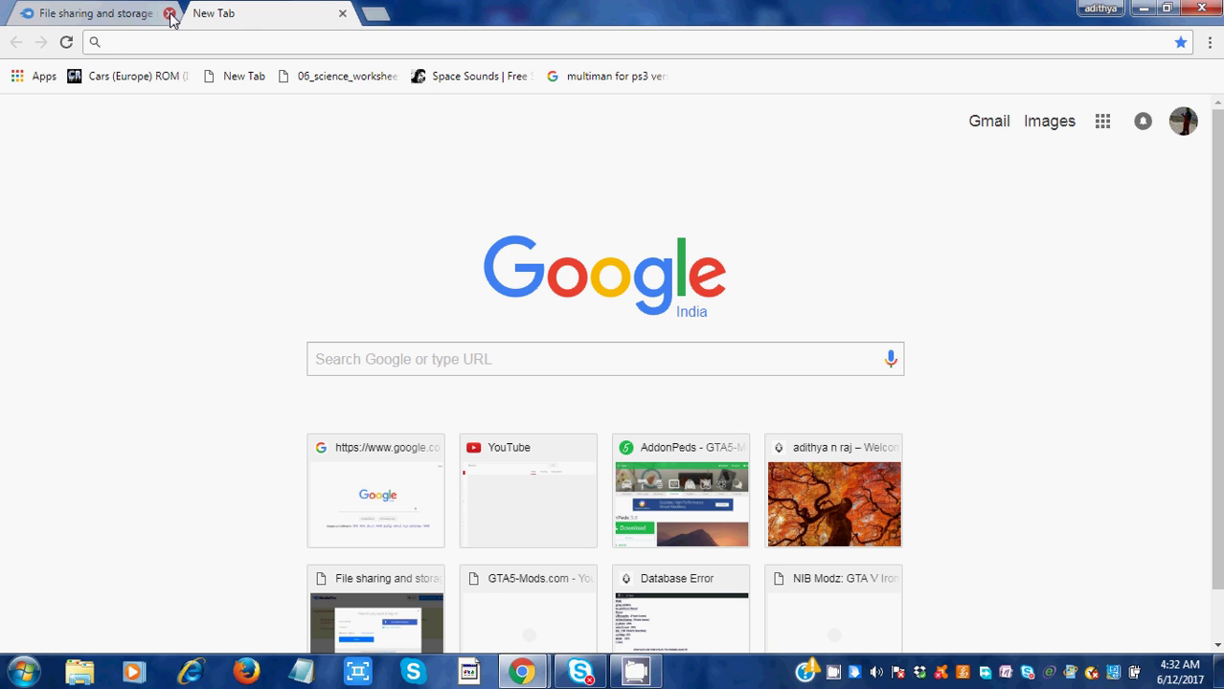
left_click(169, 14)
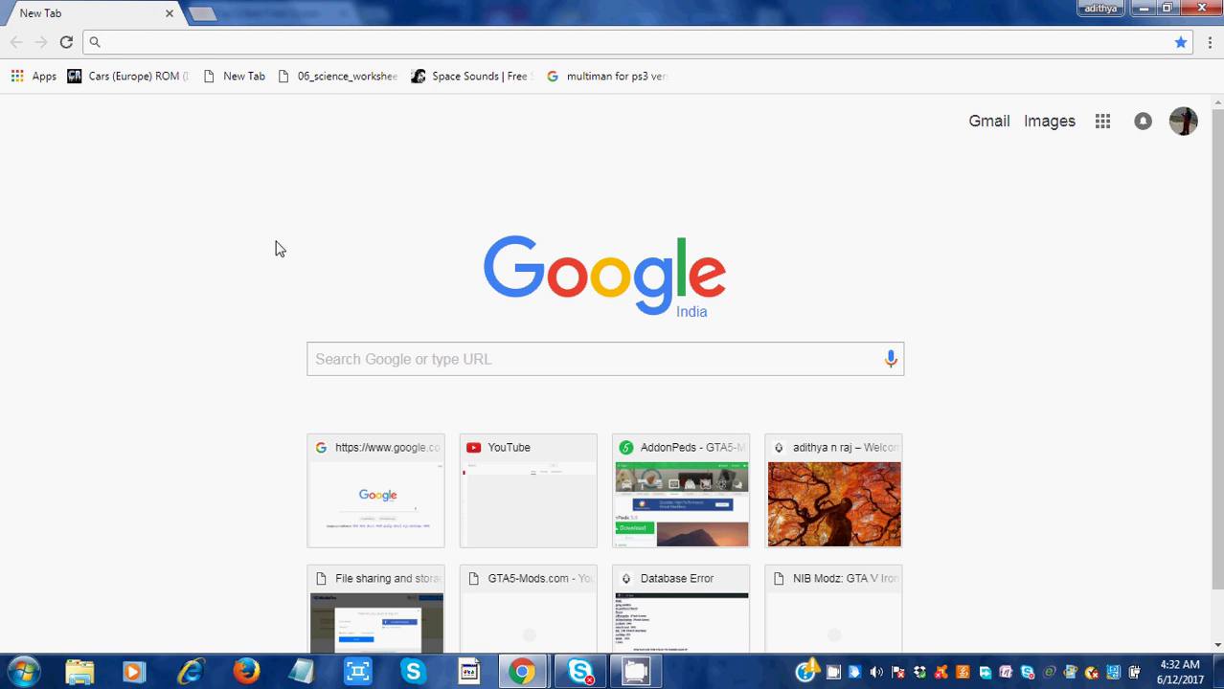
type("www.")
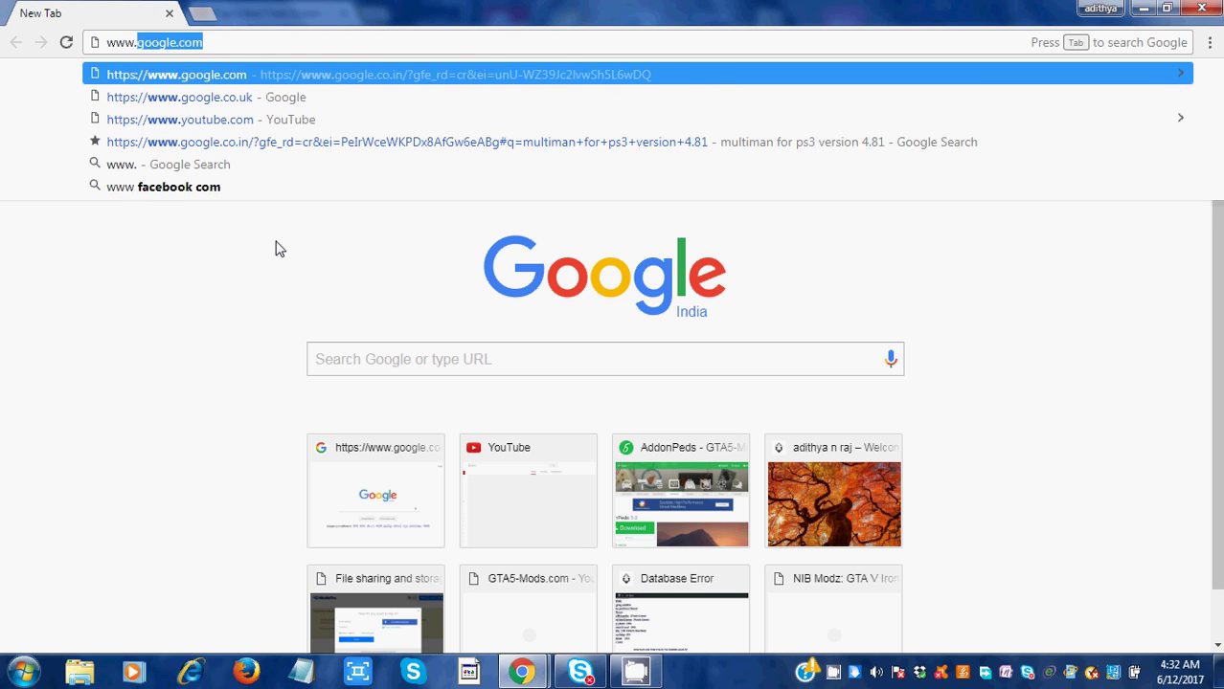
type("mediafir")
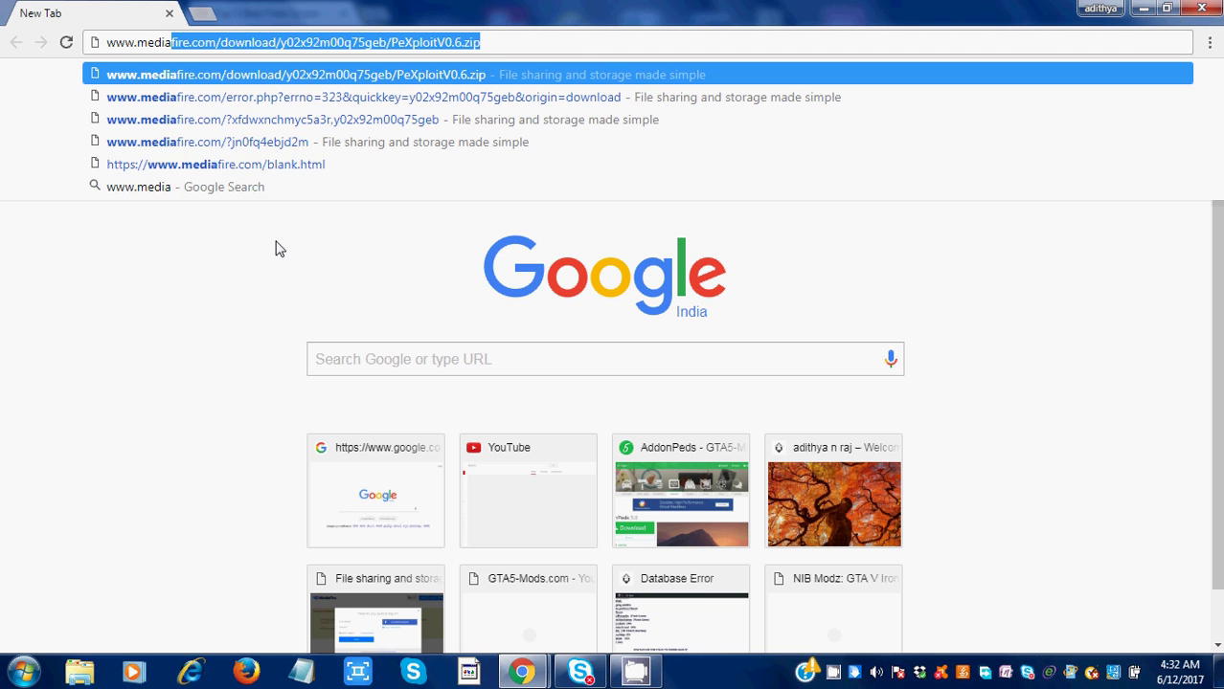
left_click(228, 82)
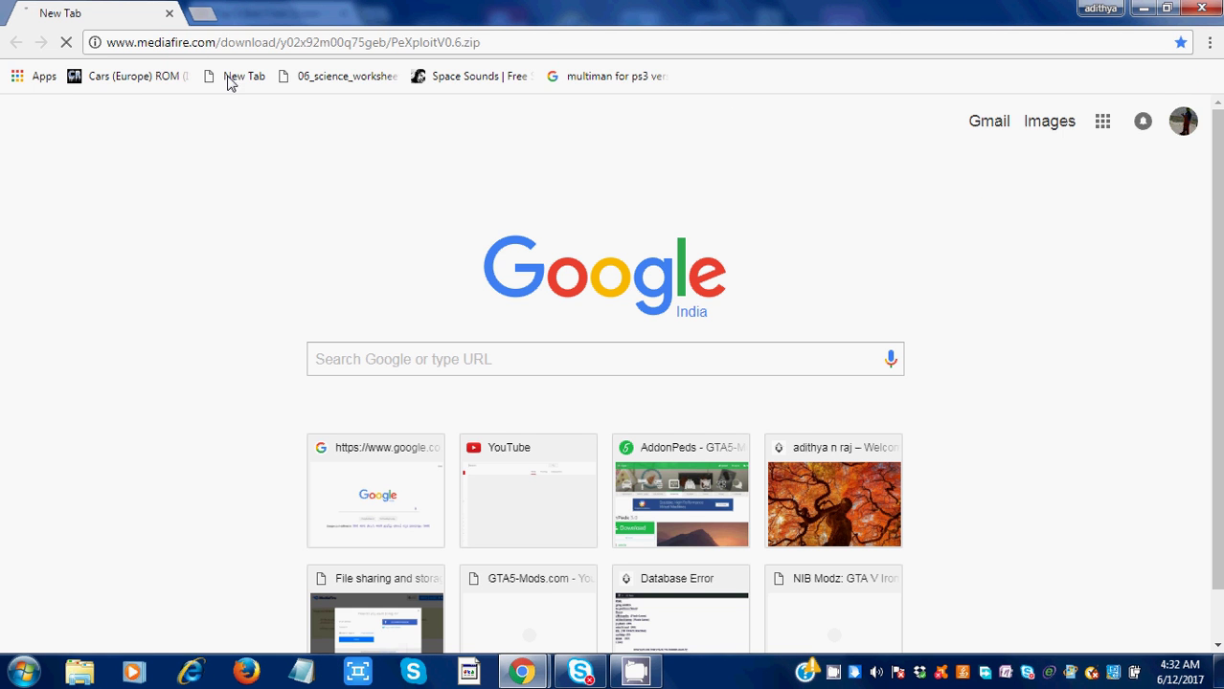
left_click_drag(218, 42, 528, 67)
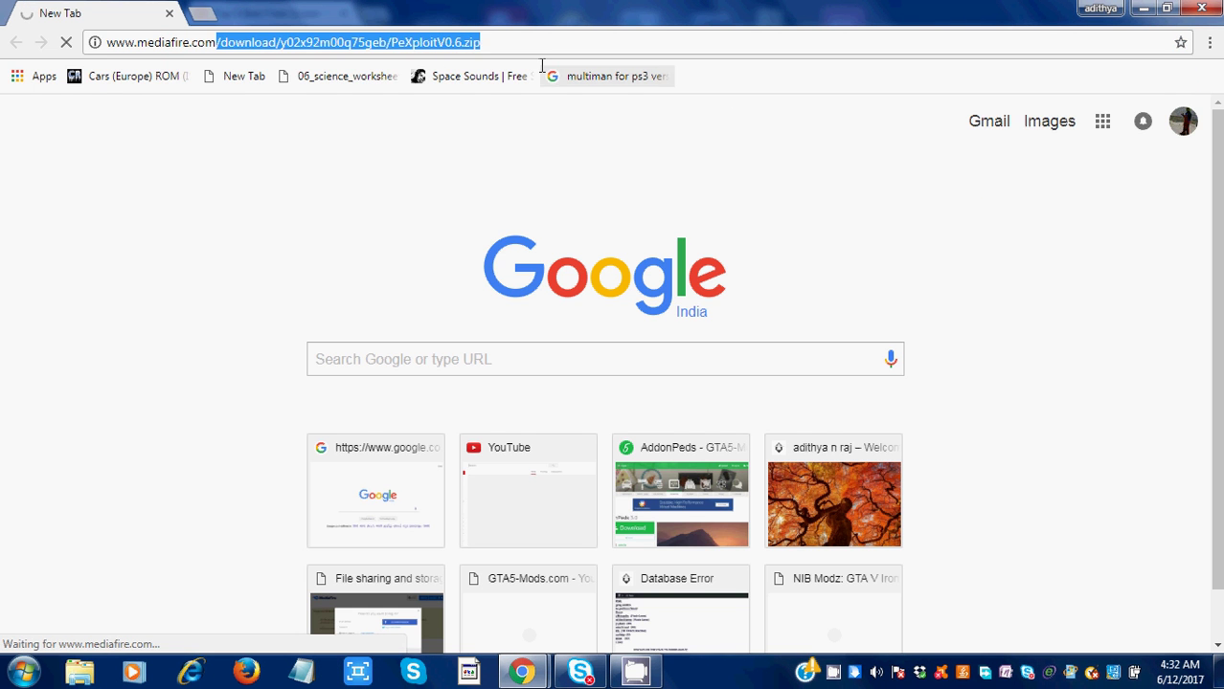
- Strip the download path so the bare mediafire.com address loads My Files
key("BackSpace")
key("Return")
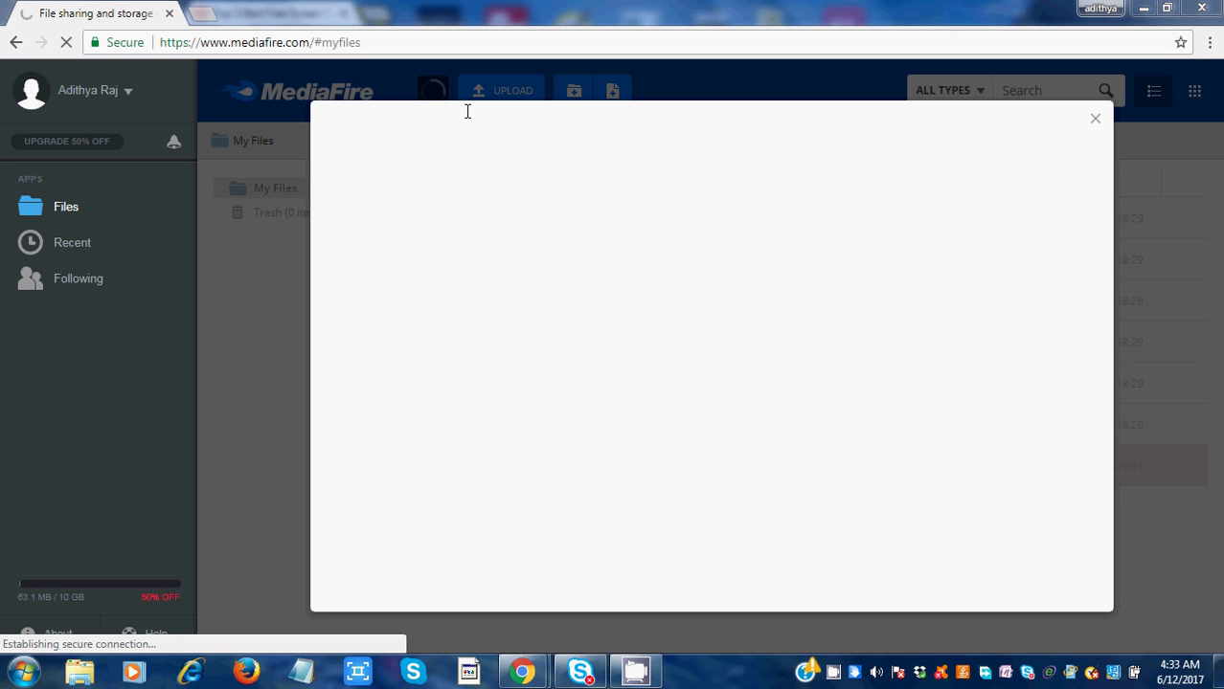
- Dismiss the welcome overview and move PeXploitV0.6.zip from My Files to the trash
left_click(1095, 121)
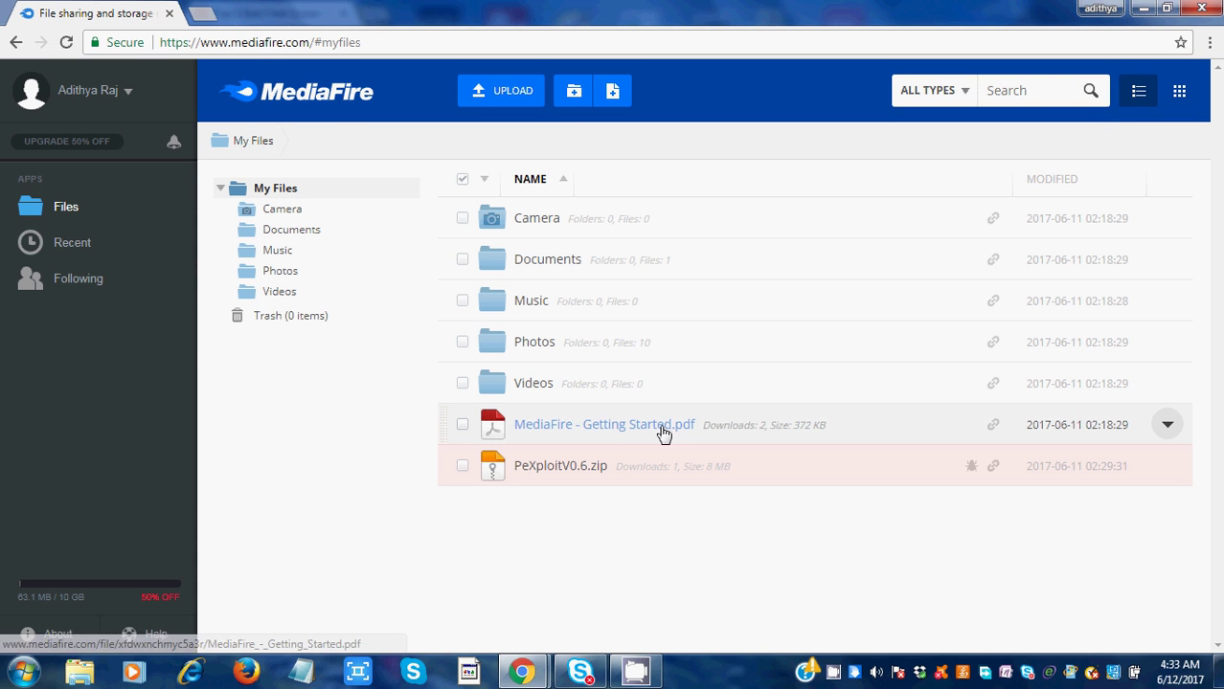
left_click(463, 468)
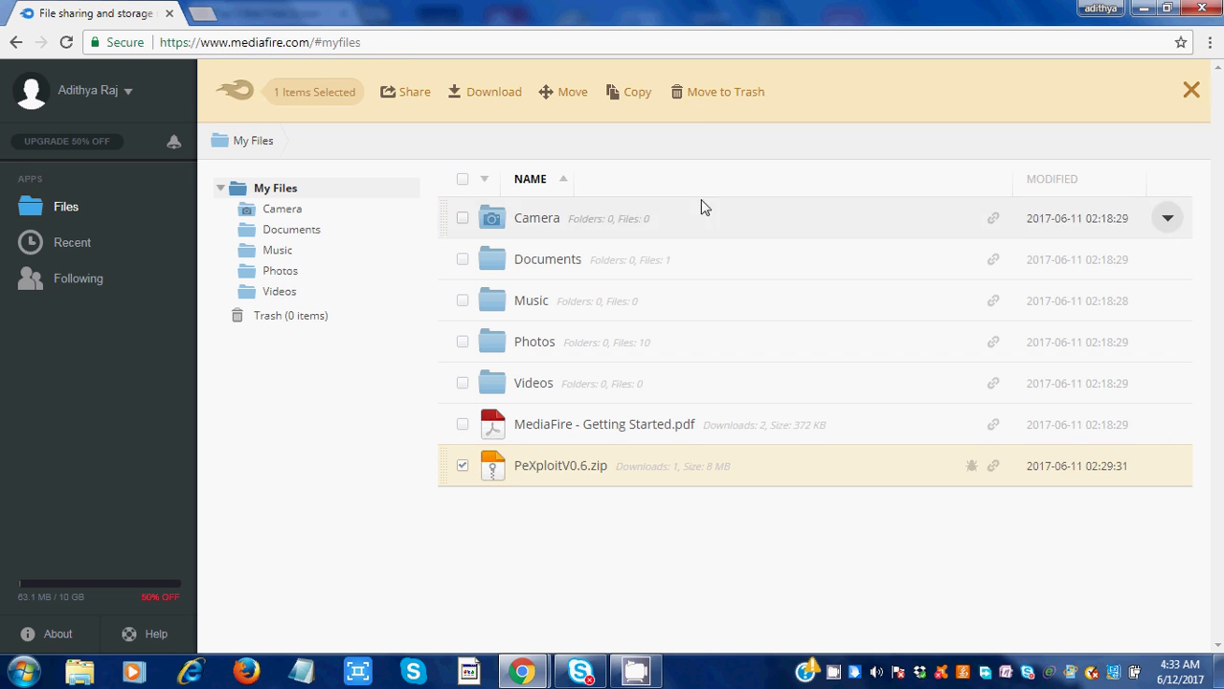
left_click(704, 105)
left_click(883, 416)
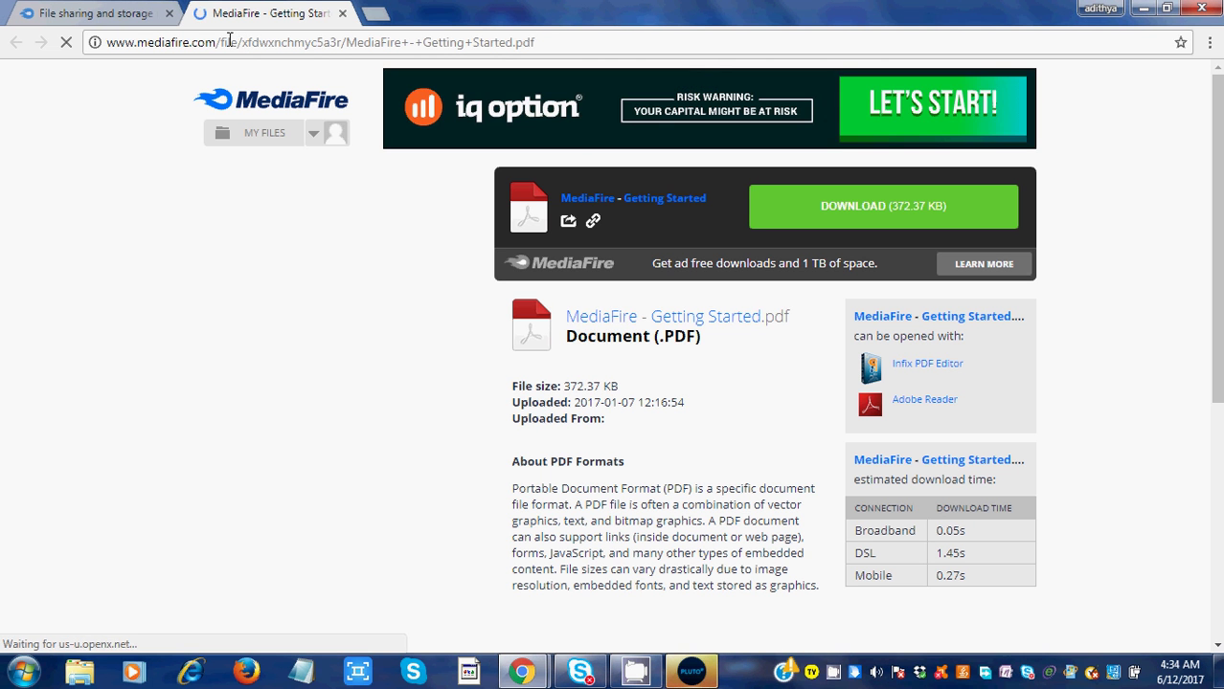
- Rewrite the Getting Started address as a '?' key link ending in a comma, without the PDF name
left_click_drag(221, 42, 242, 42)
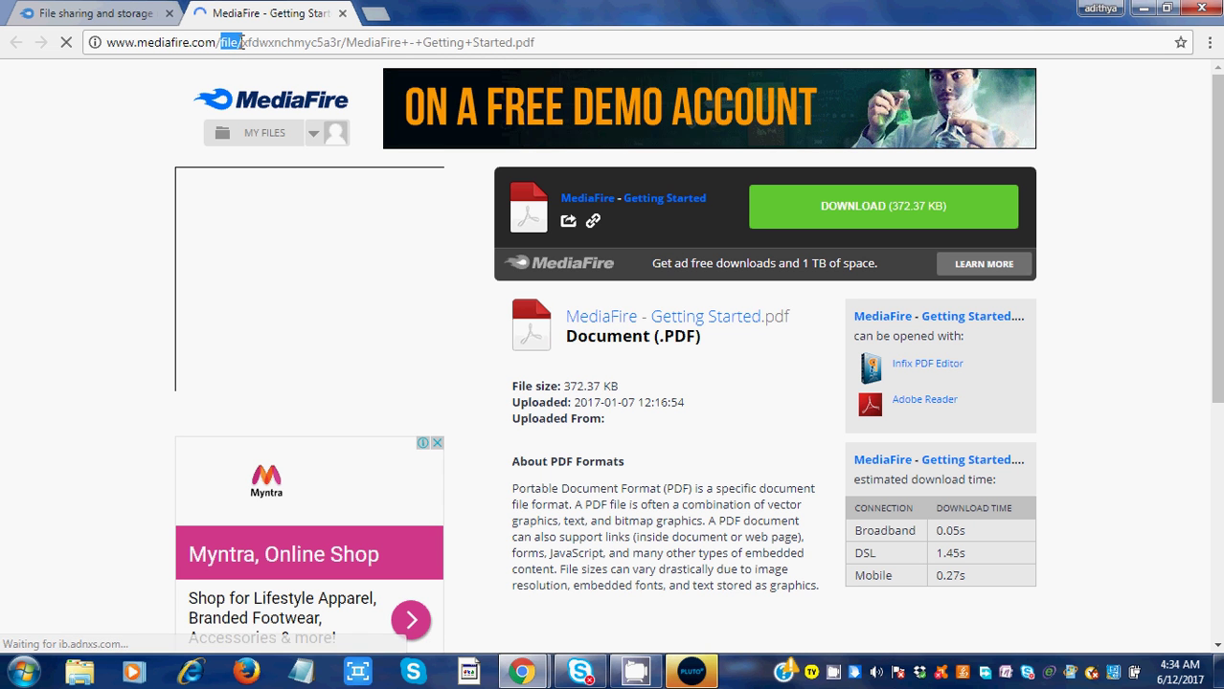
key("BackSpace")
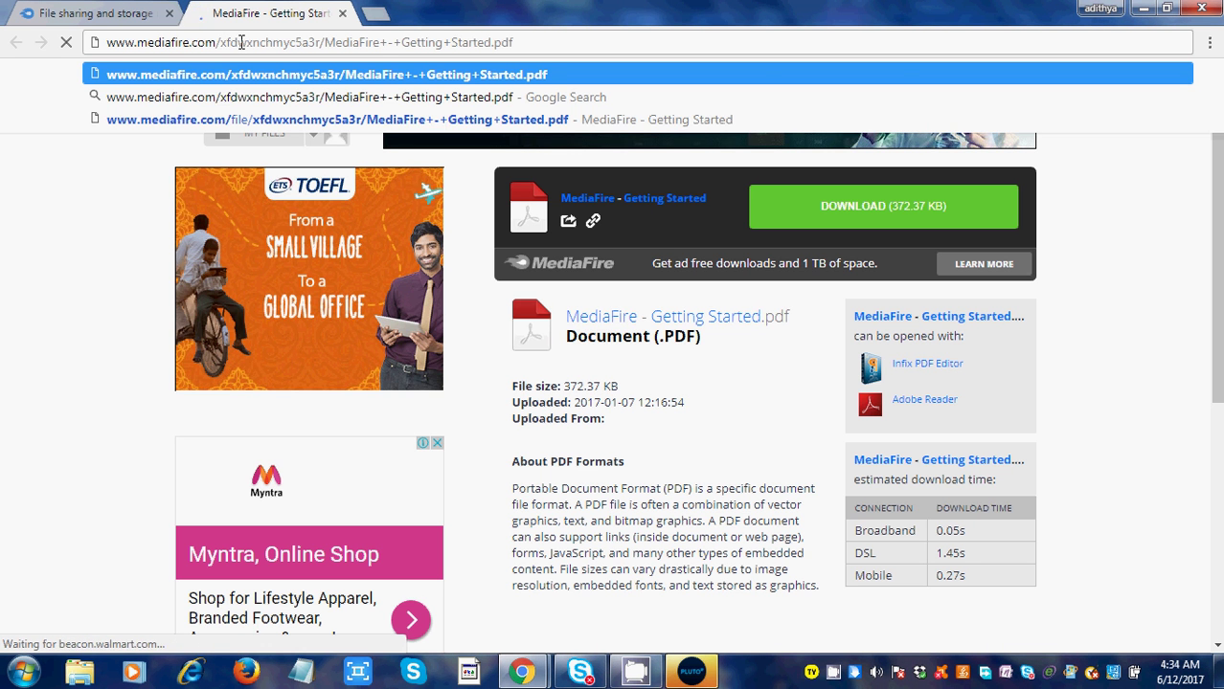
type("?")
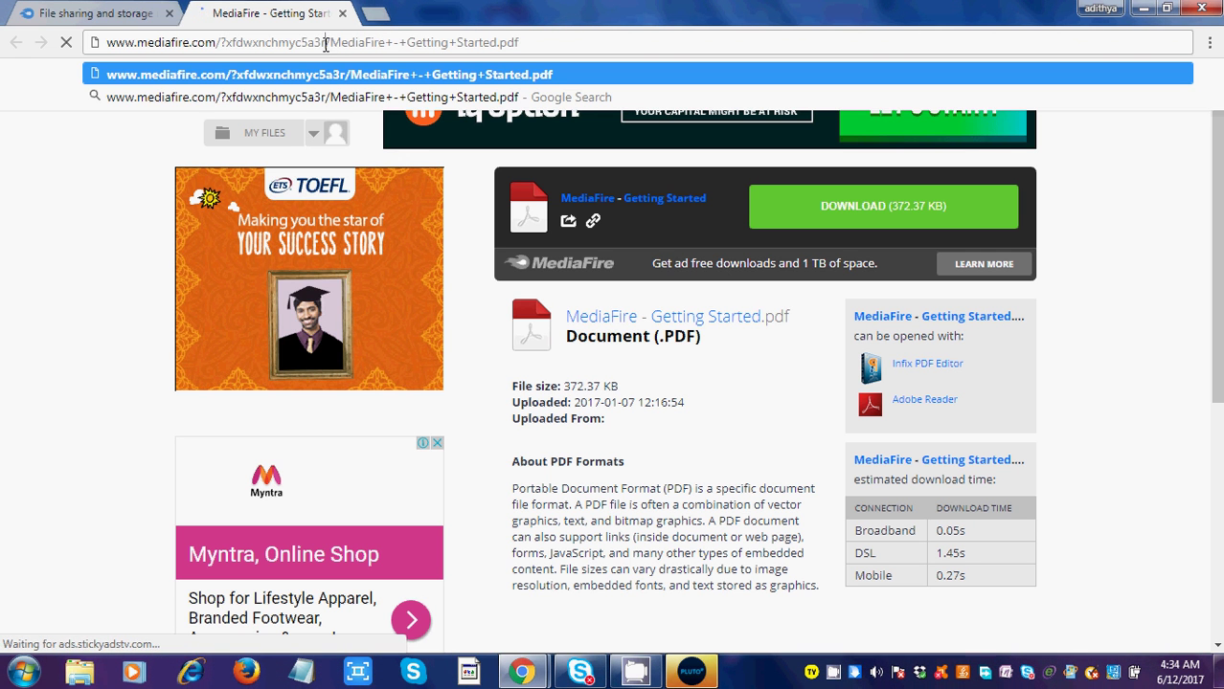
left_click_drag(326, 42, 427, 38)
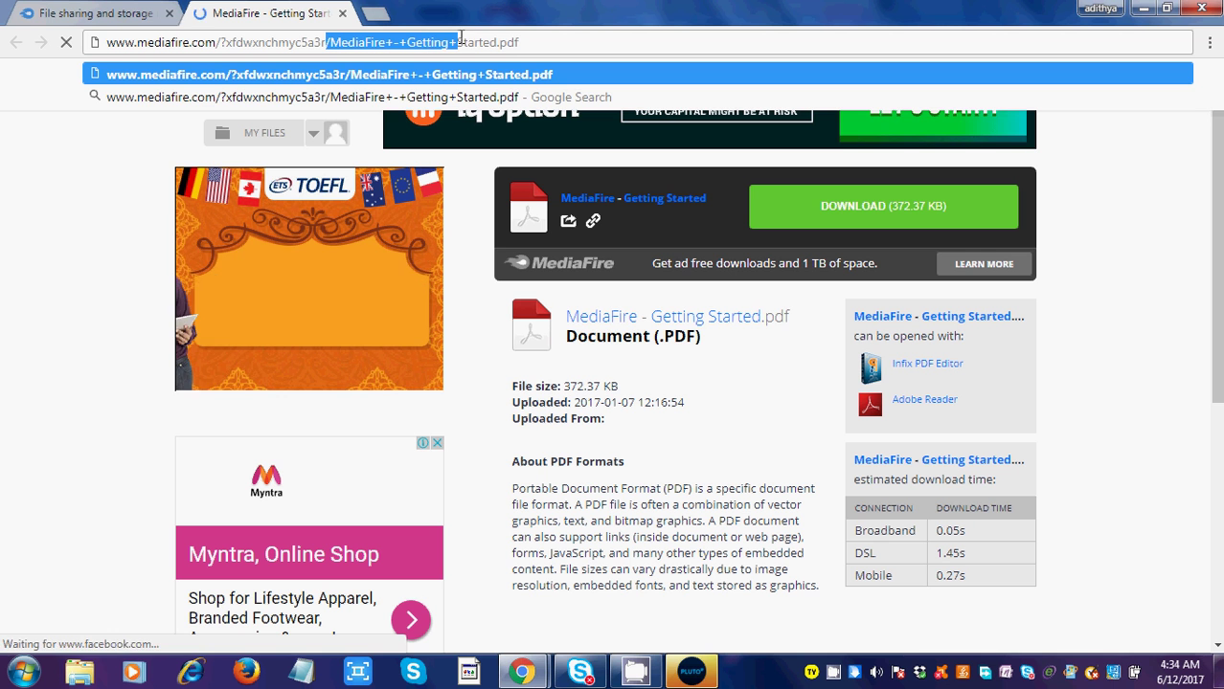
left_click_drag(427, 38, 525, 38)
key("BackSpace")
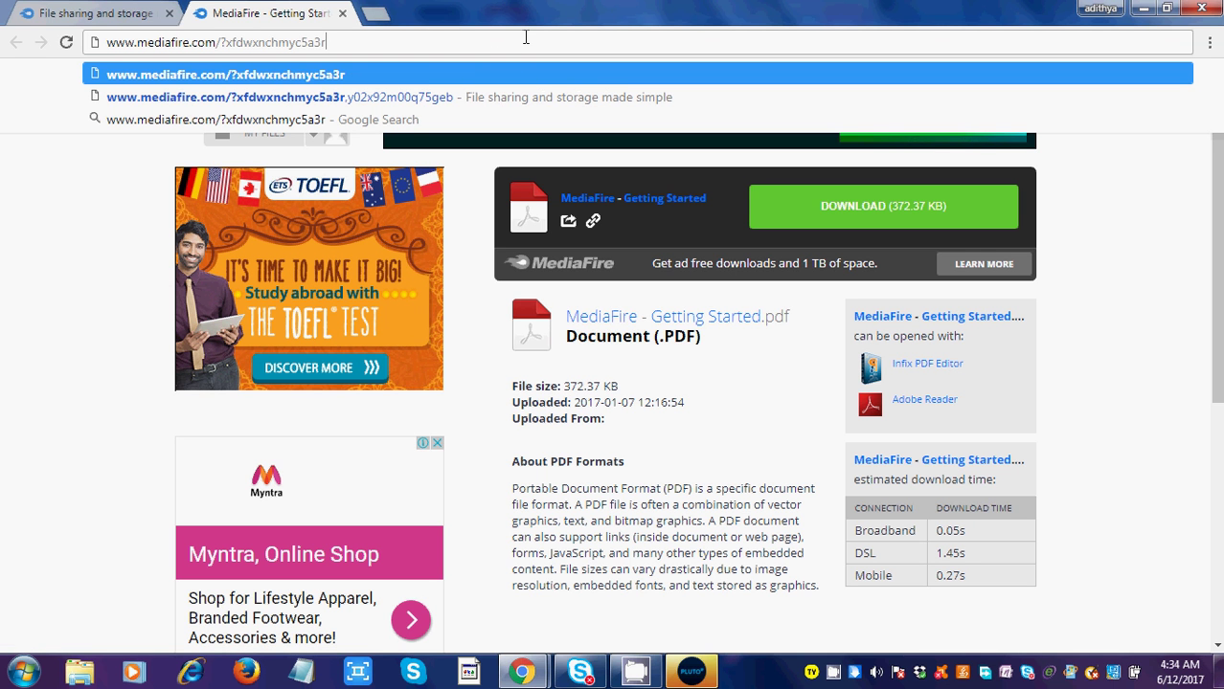
type(",")
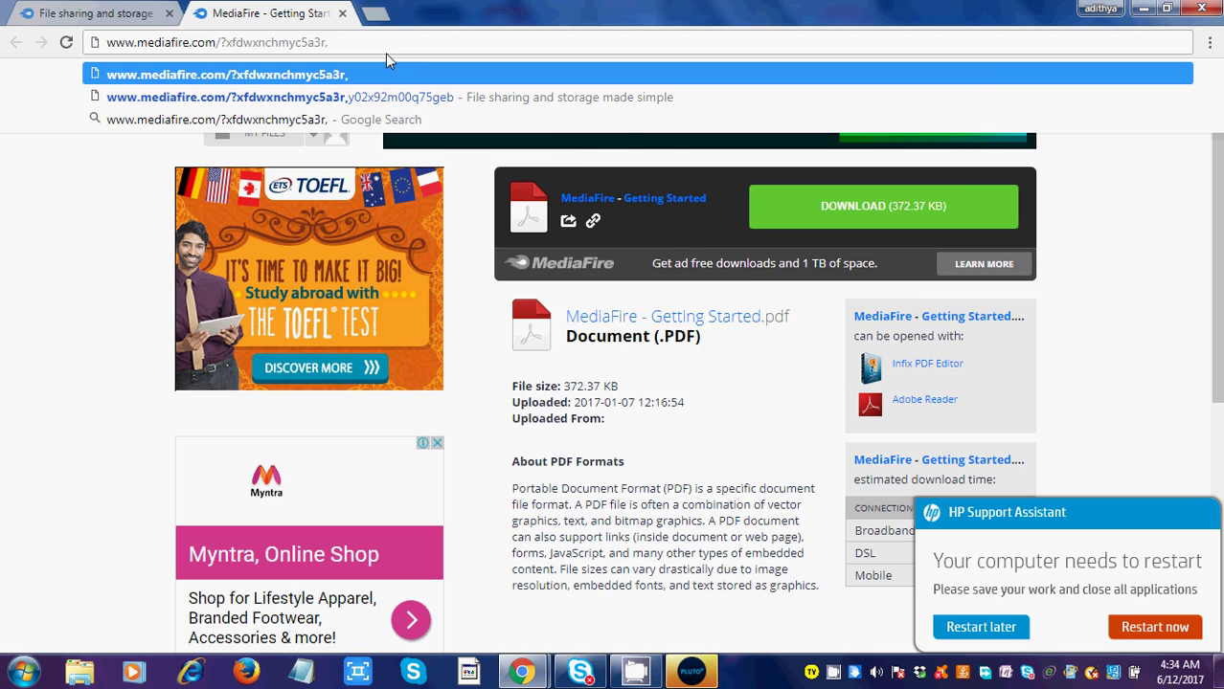
key("Return")
- Paste the PeXploit file key after the comma and load the combined shared-files link
left_click(96, 12)
left_click(269, 13)
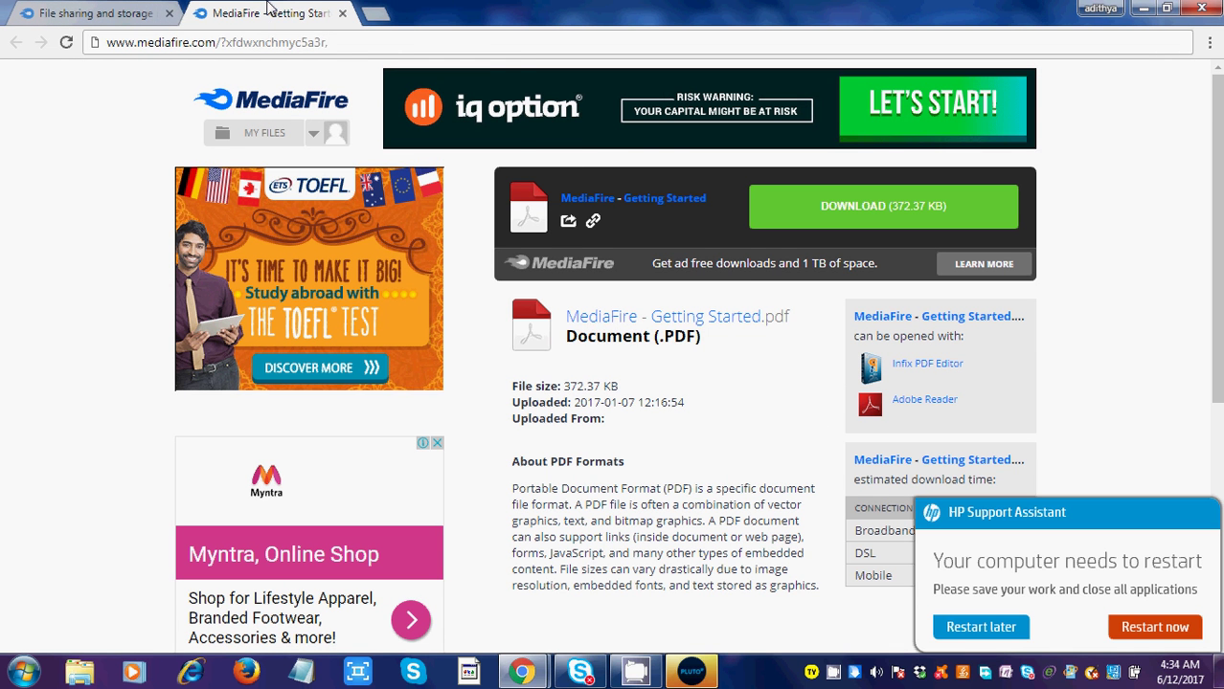
right_click(328, 43)
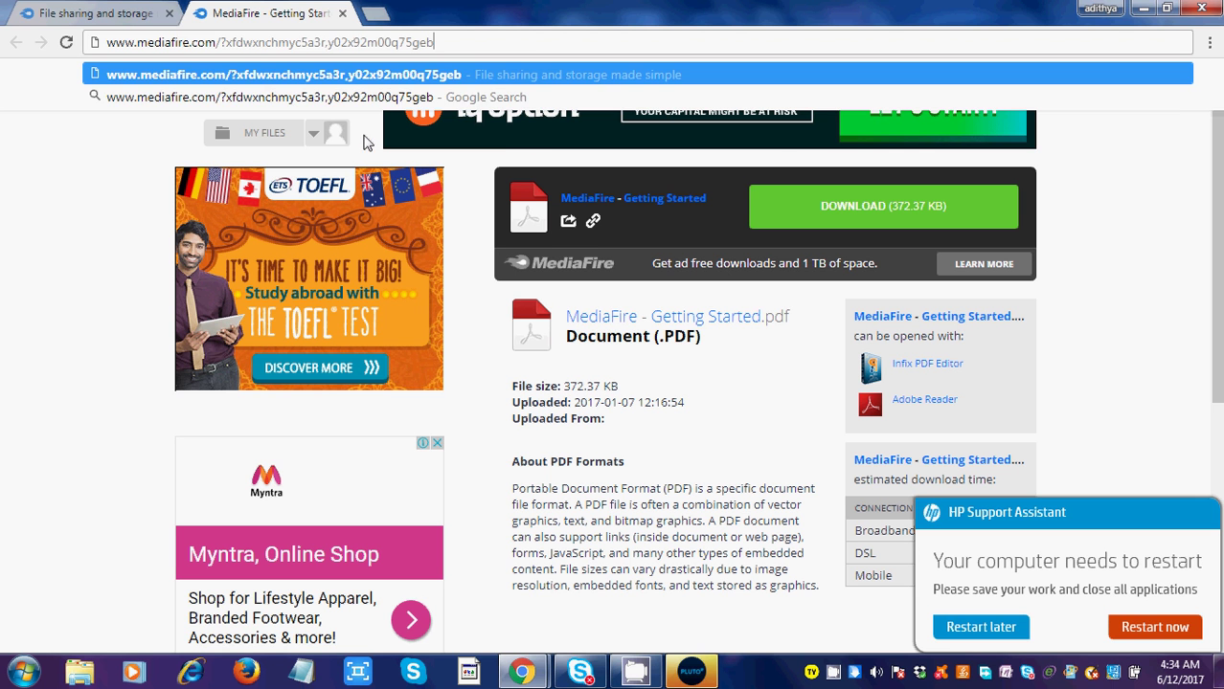
key("Return")
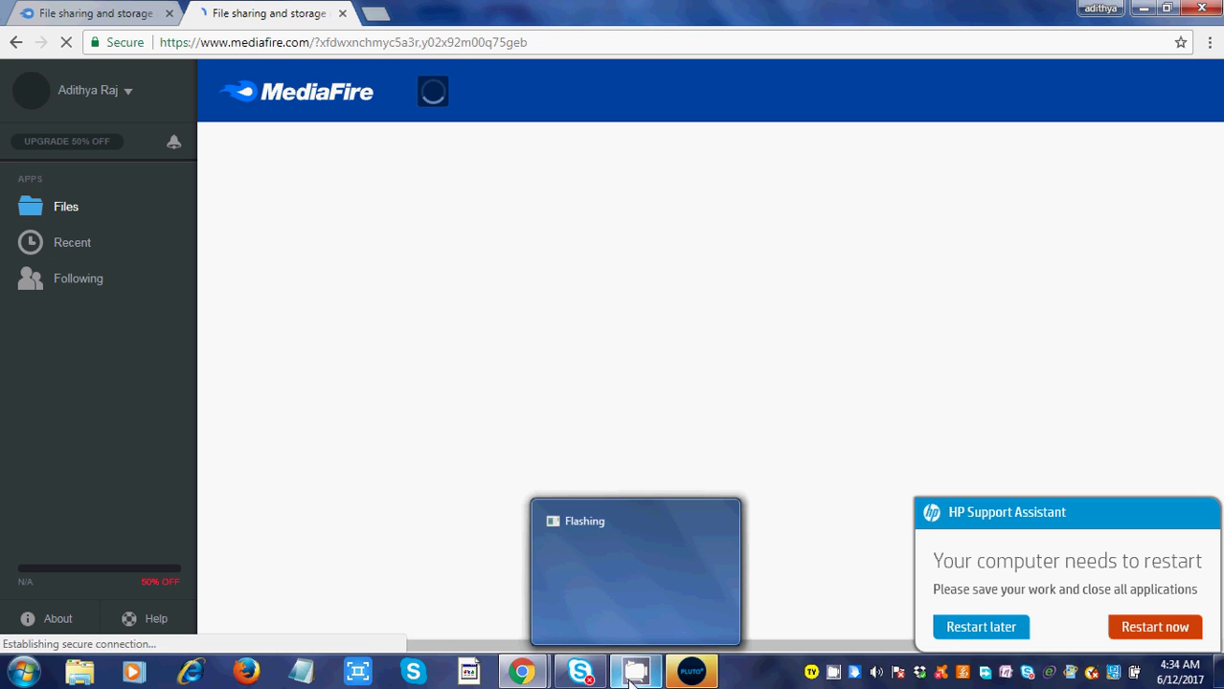
- Copy PeXploitV0.6.zip from the shared files into My Files using Copy File To
right_click(834, 675)
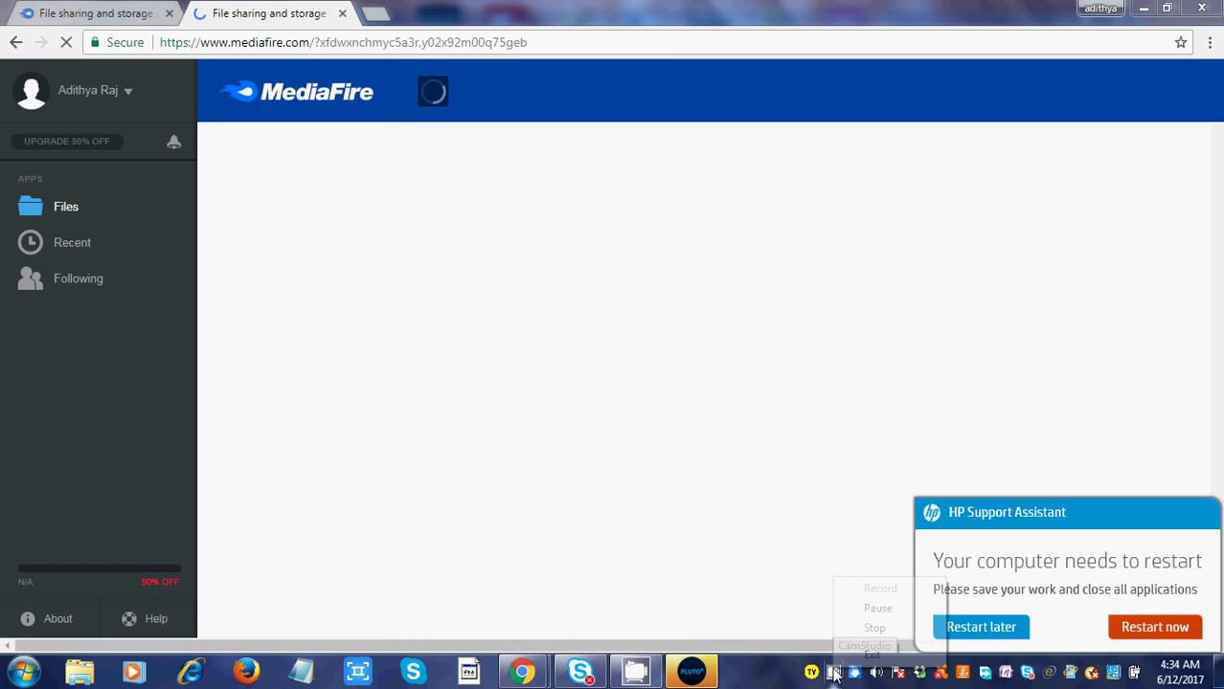
left_click(861, 595)
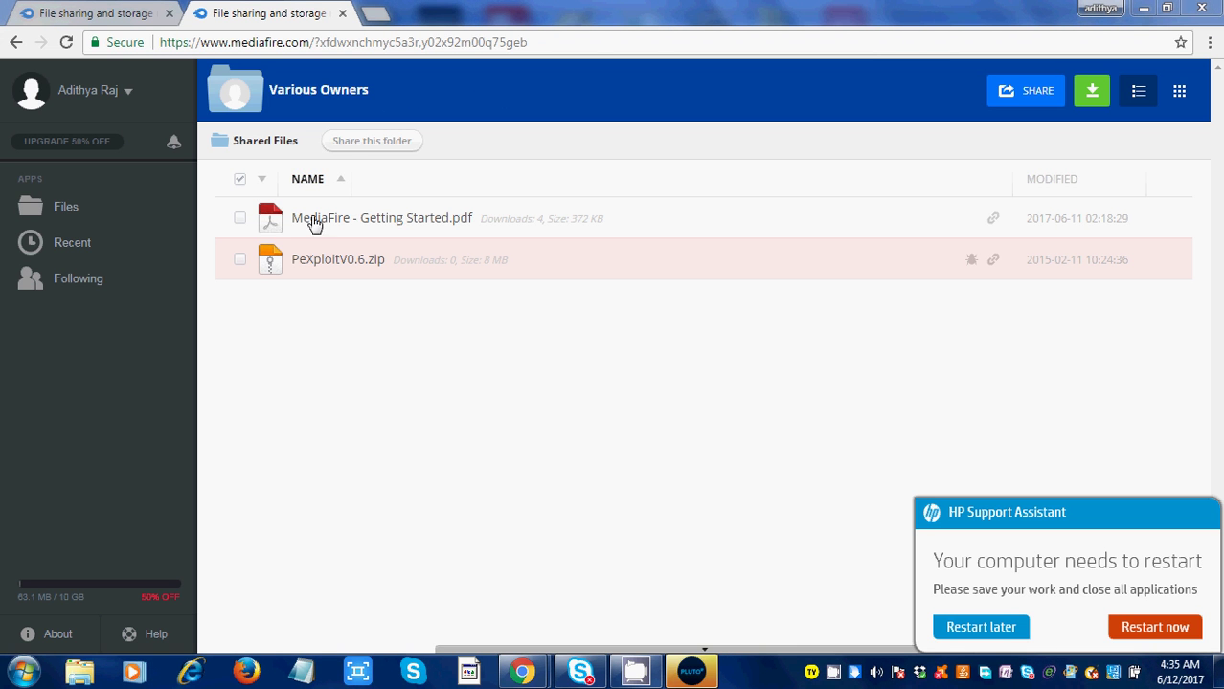
mouse_move(338, 260)
mouse_move(295, 268)
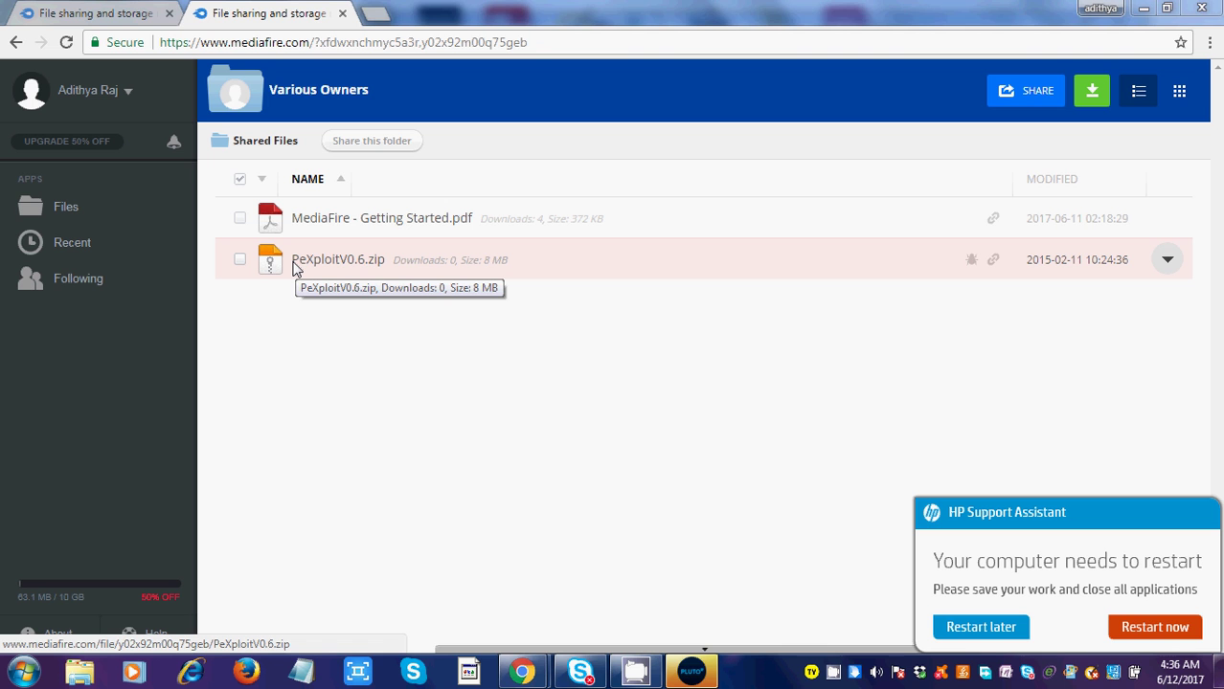
right_click(295, 270)
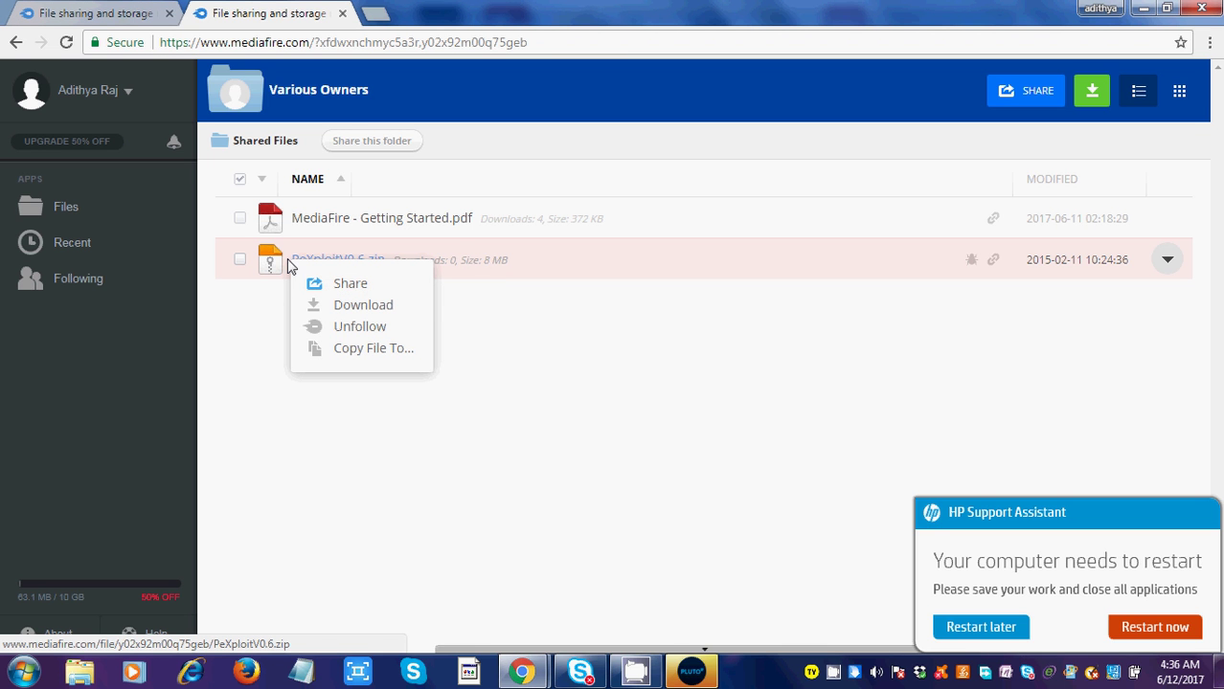
left_click(346, 354)
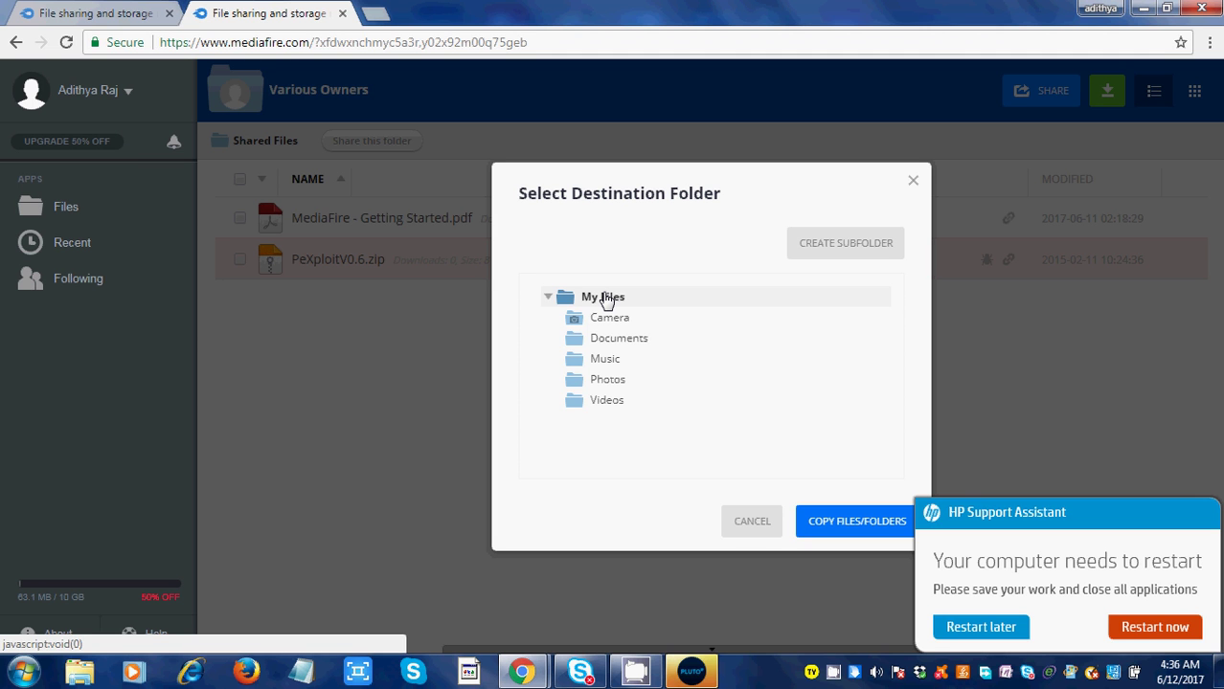
left_click(838, 520)
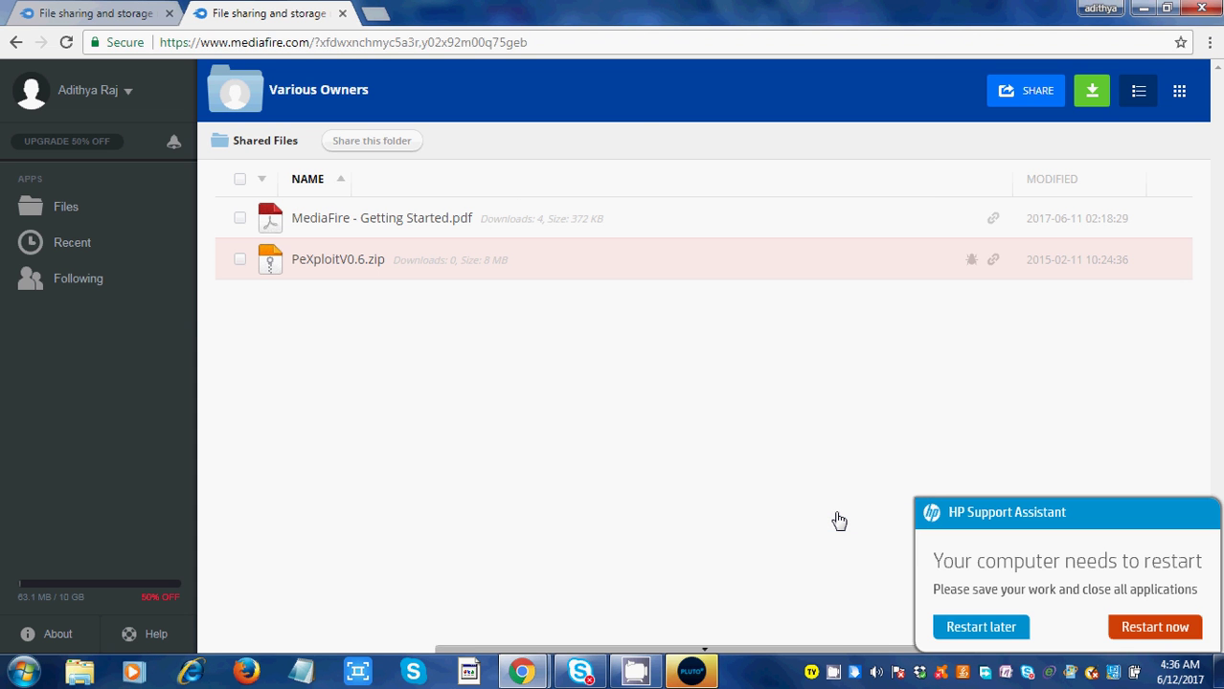
- Close the loading and ad-redirect tabs that pop up when heading to My Files
left_click(68, 211)
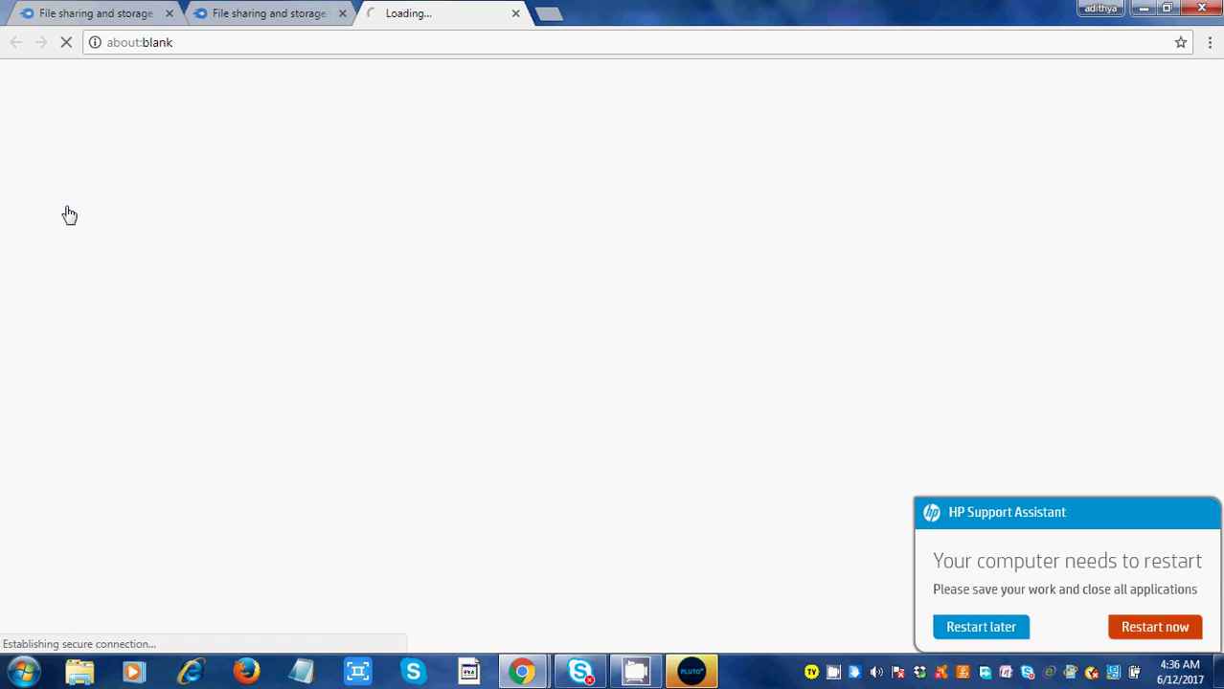
left_click(515, 13)
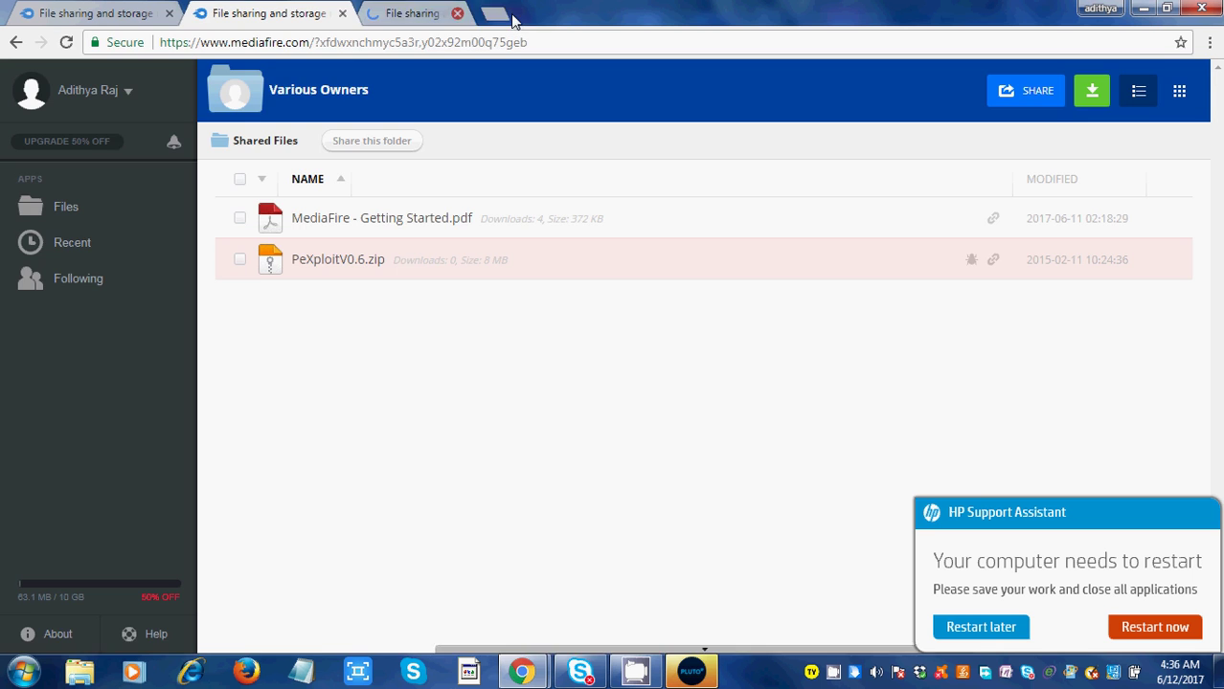
left_click(59, 208)
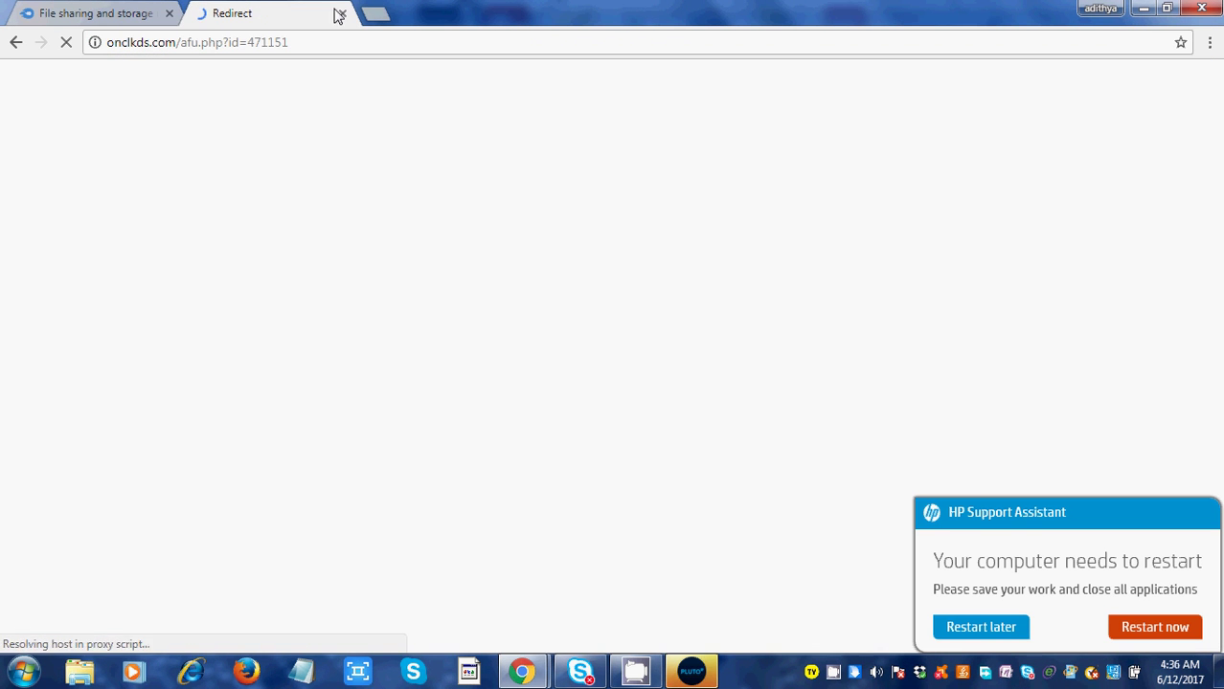
left_click(339, 14)
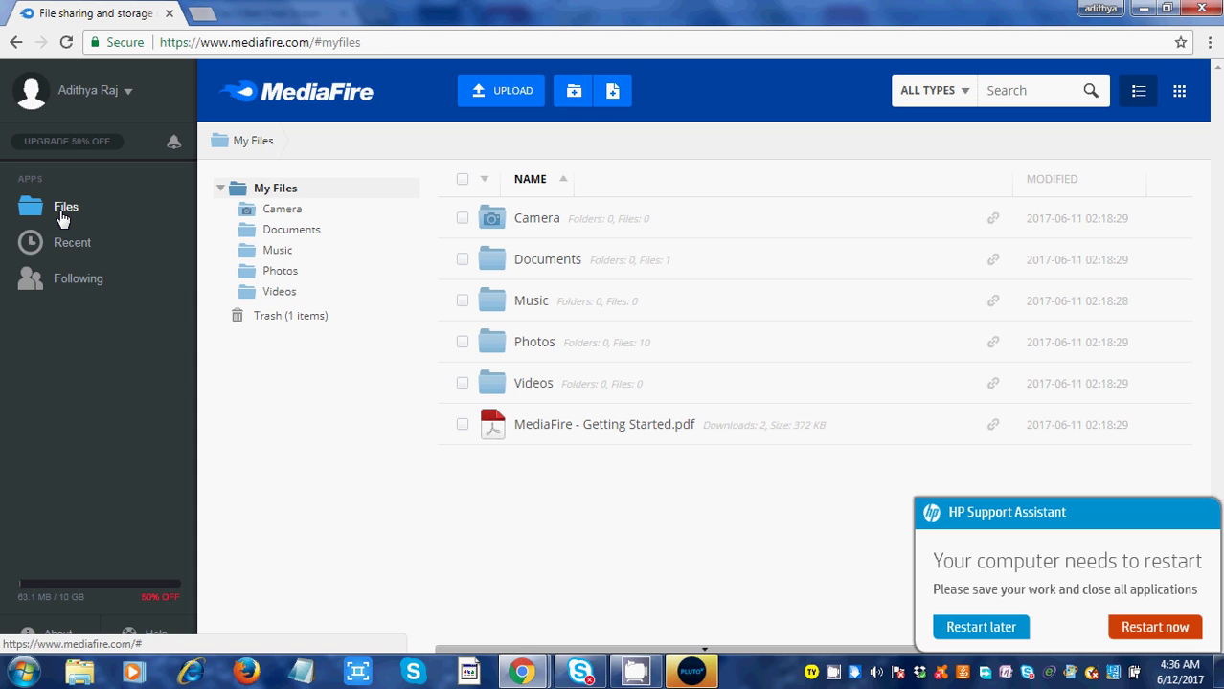
- Reload the My Files page and dismiss its welcome window
left_click(382, 42)
key("Return")
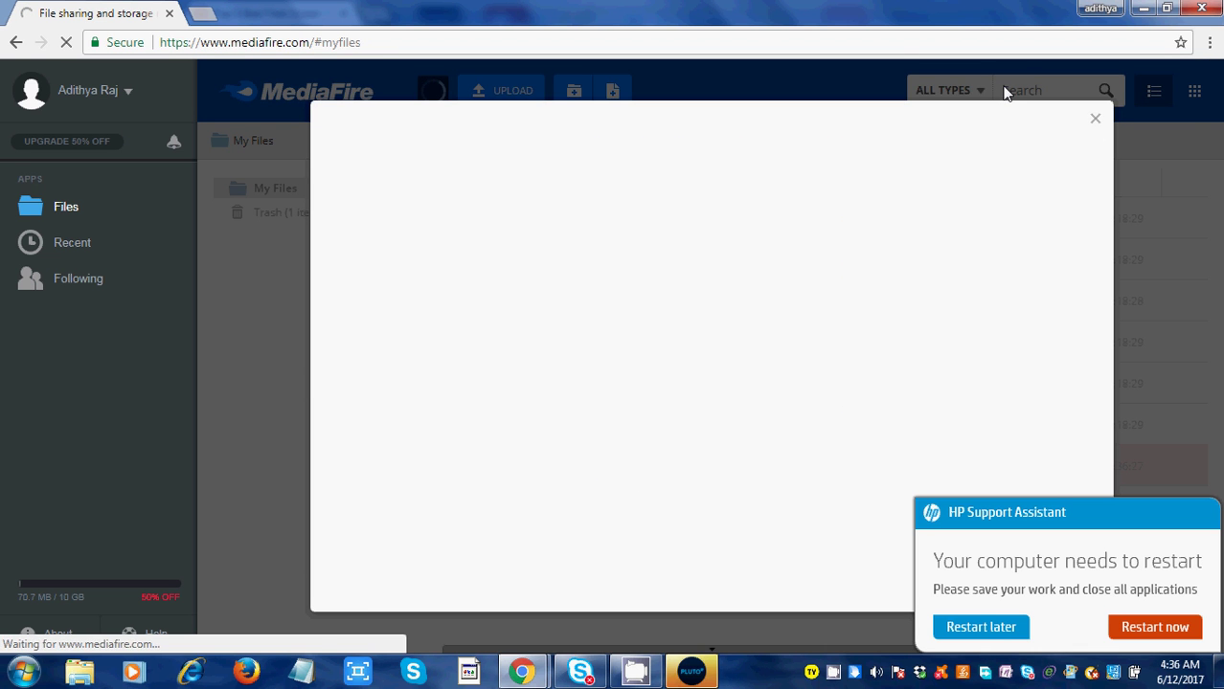
left_click(1094, 119)
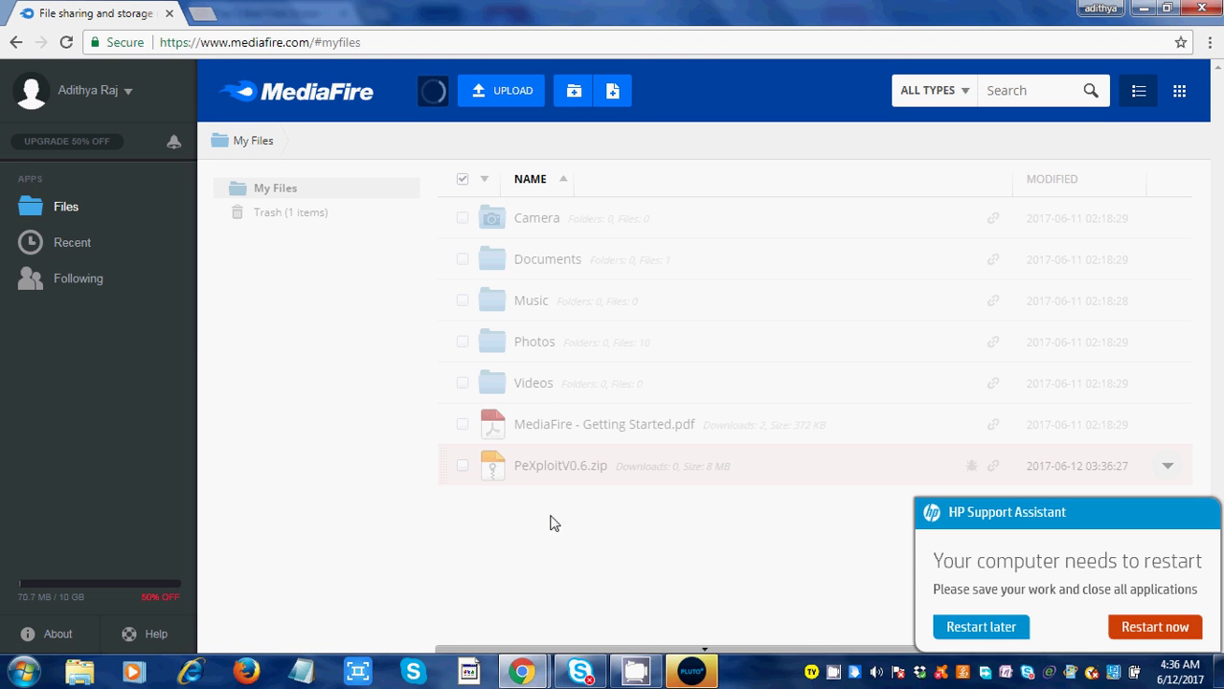
mouse_move(561, 465)
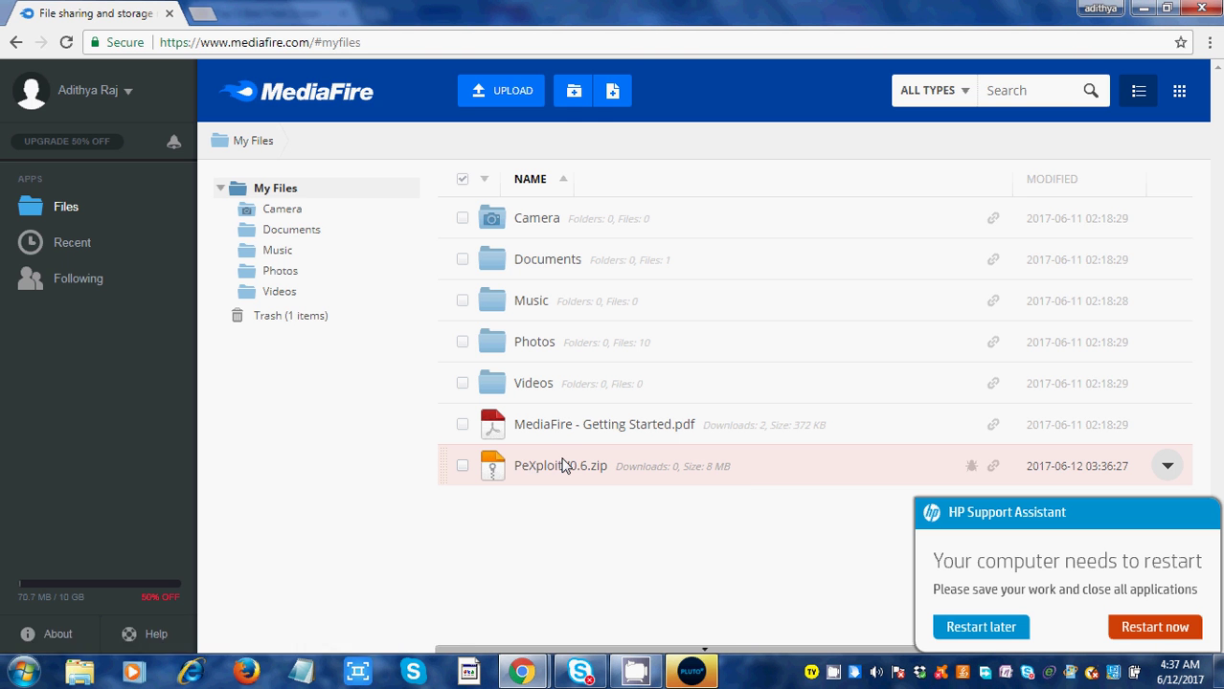
- Open PeXploitV0.6.zip's download page and start its download, bringing up Save As
left_click(563, 468)
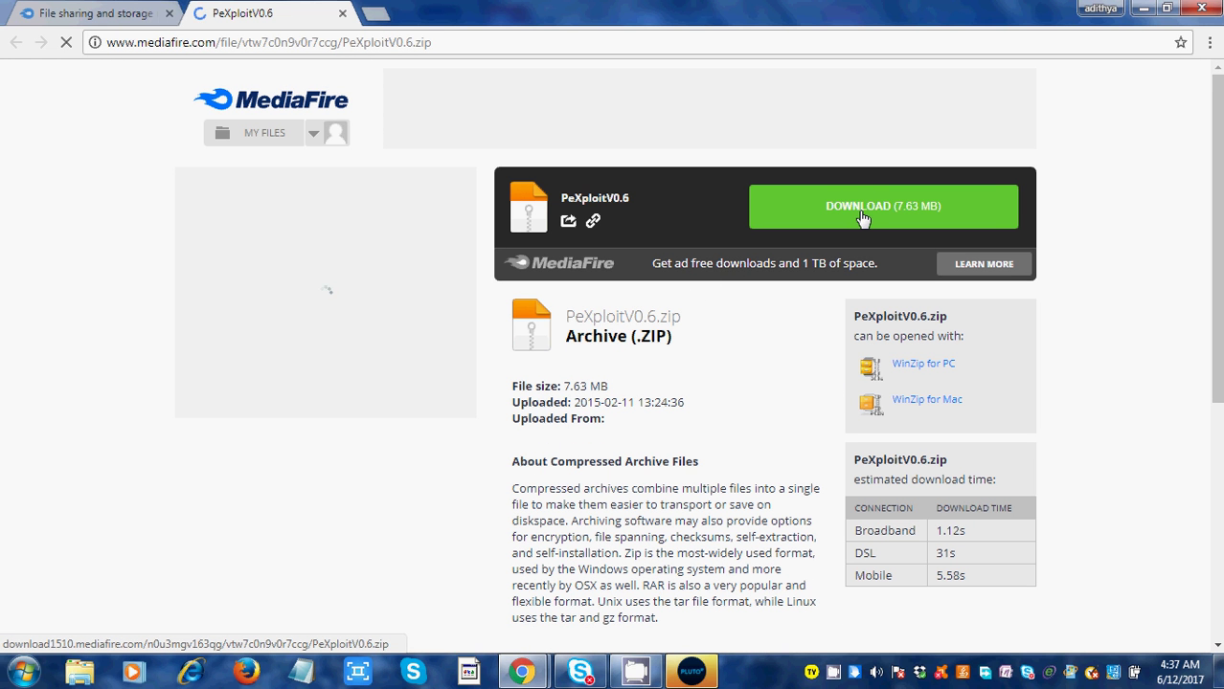
left_click(863, 218)
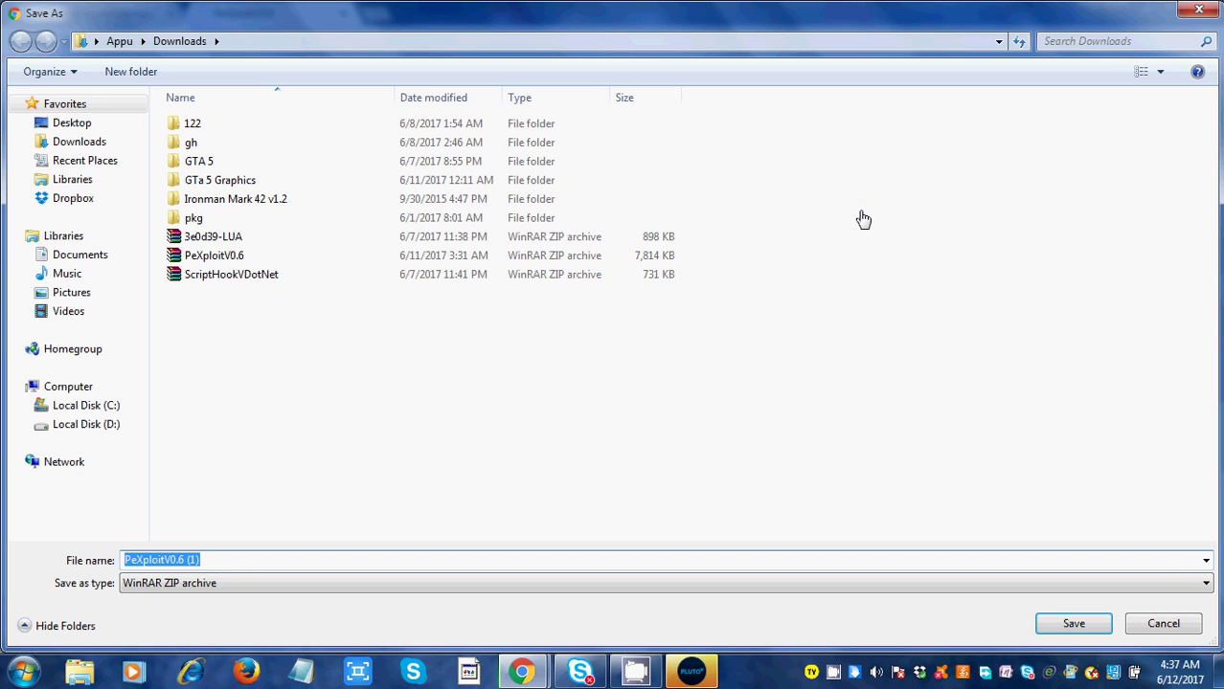
right_click(834, 674)
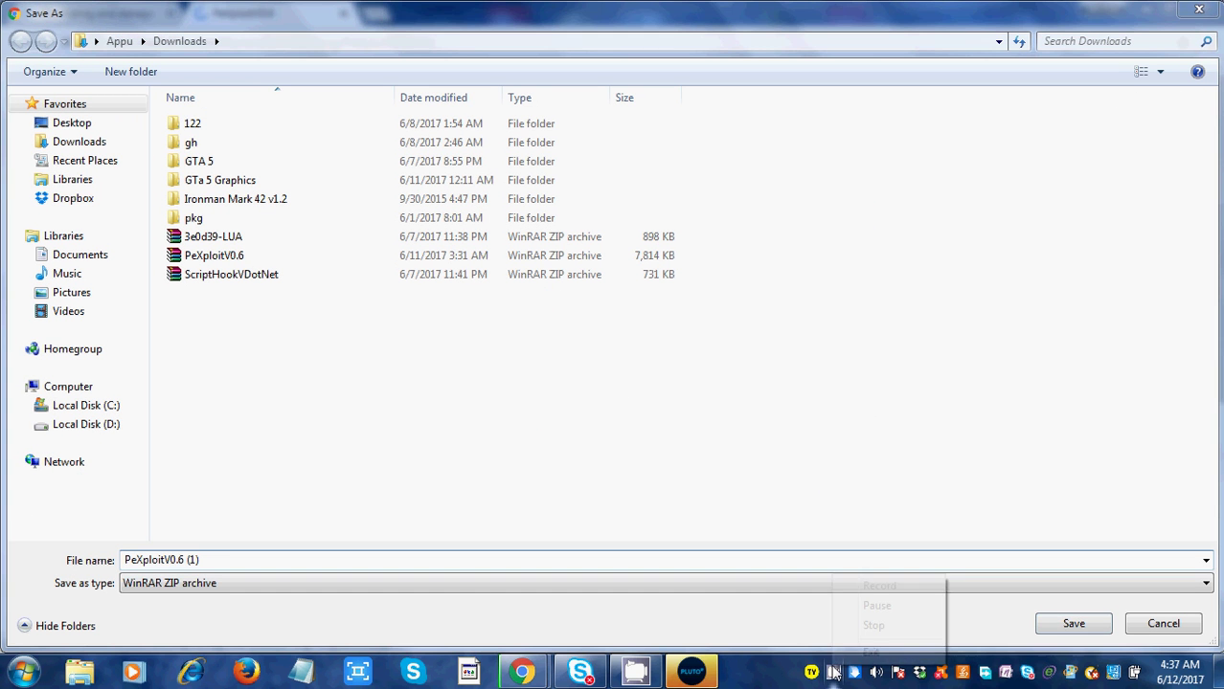